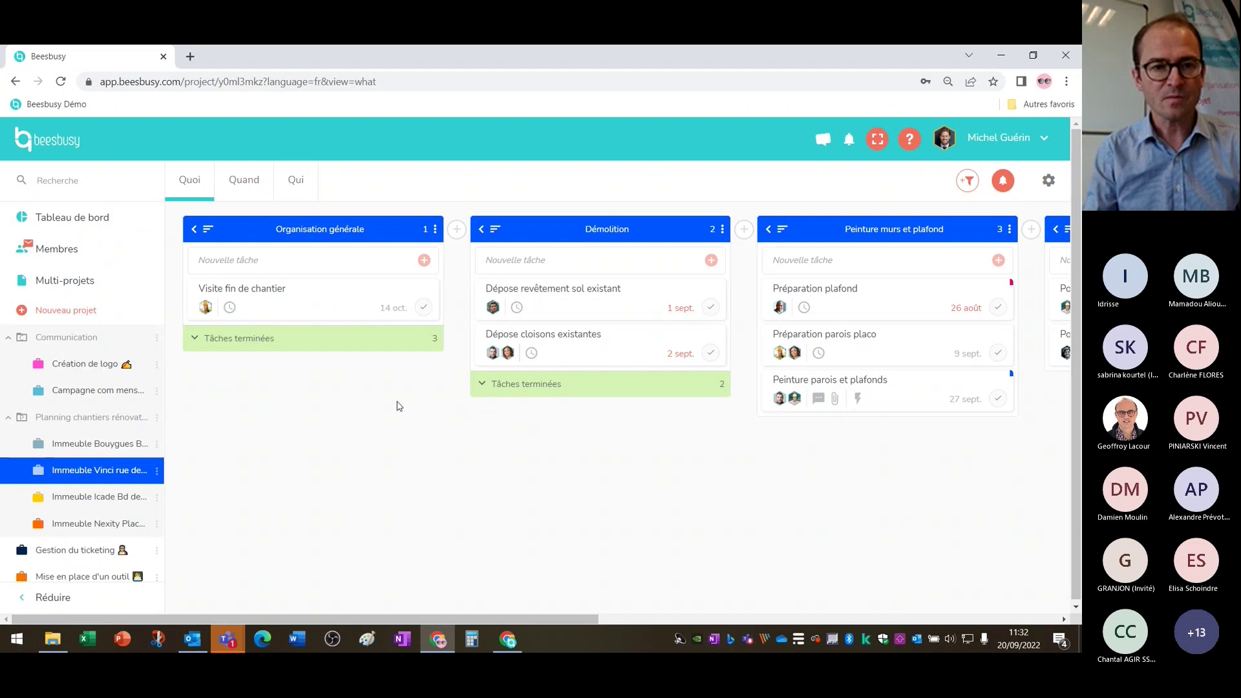
# Add a list named Test between Organisation générale and Démolition, and move it to the start of the board.
pyautogui.click(458, 231)
pyautogui.write('Test')
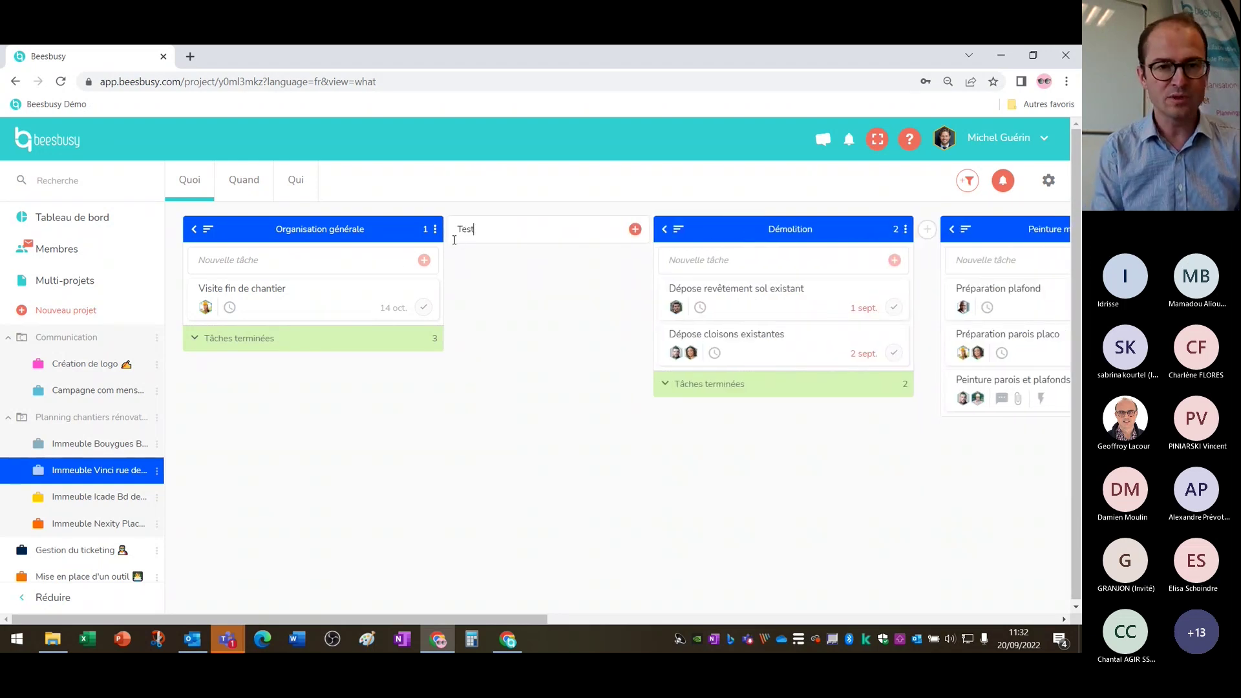
pyautogui.press('Return')
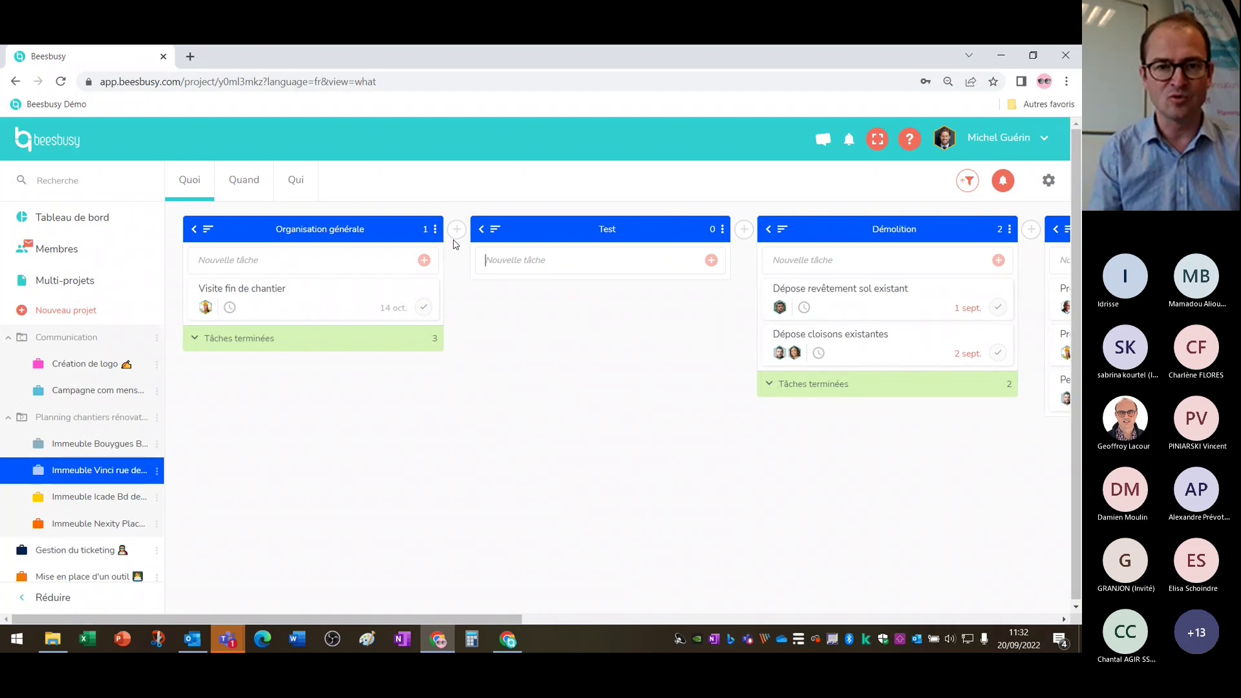
pyautogui.moveTo(611, 228); pyautogui.dragTo(320, 258)
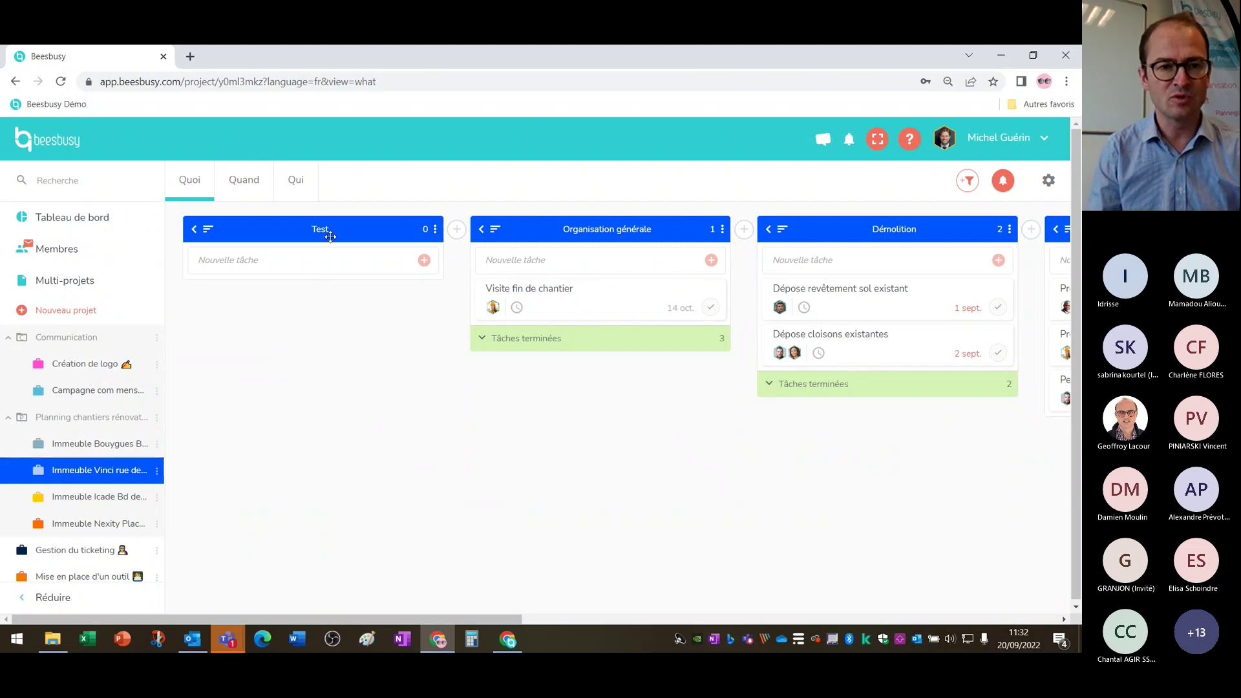
pyautogui.moveTo(332, 231); pyautogui.dragTo(305, 285)
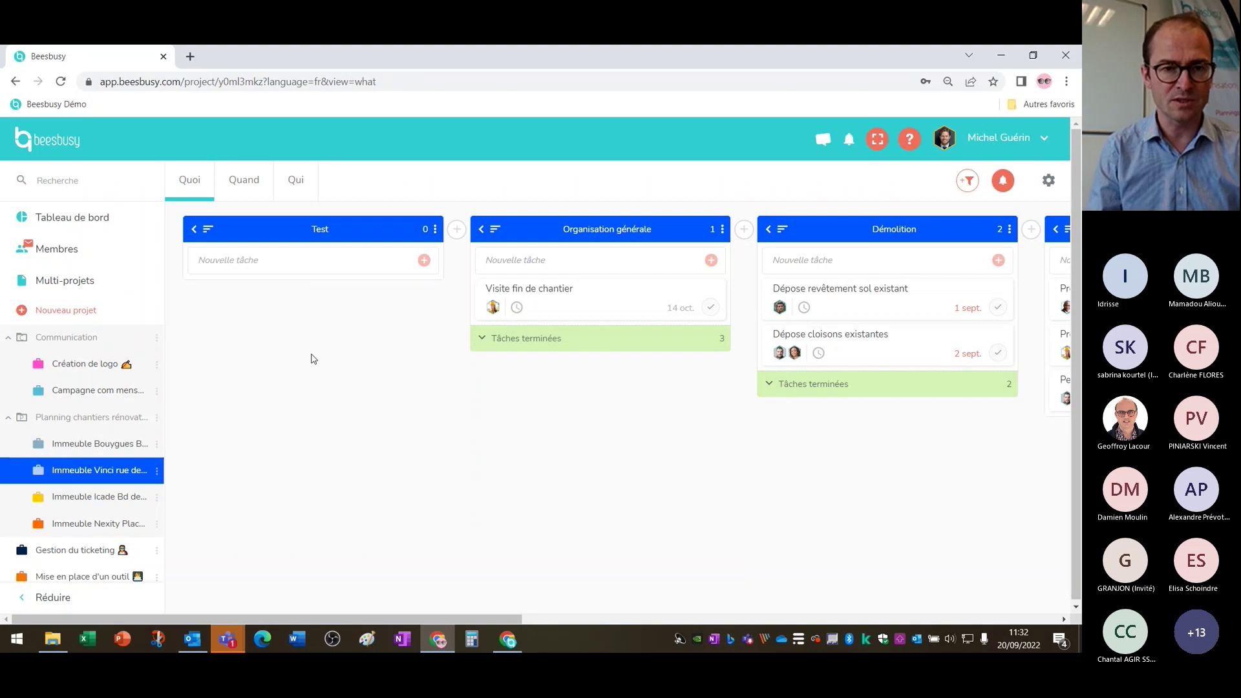
# Delete the empty Test list from the board.
pyautogui.click(436, 231)
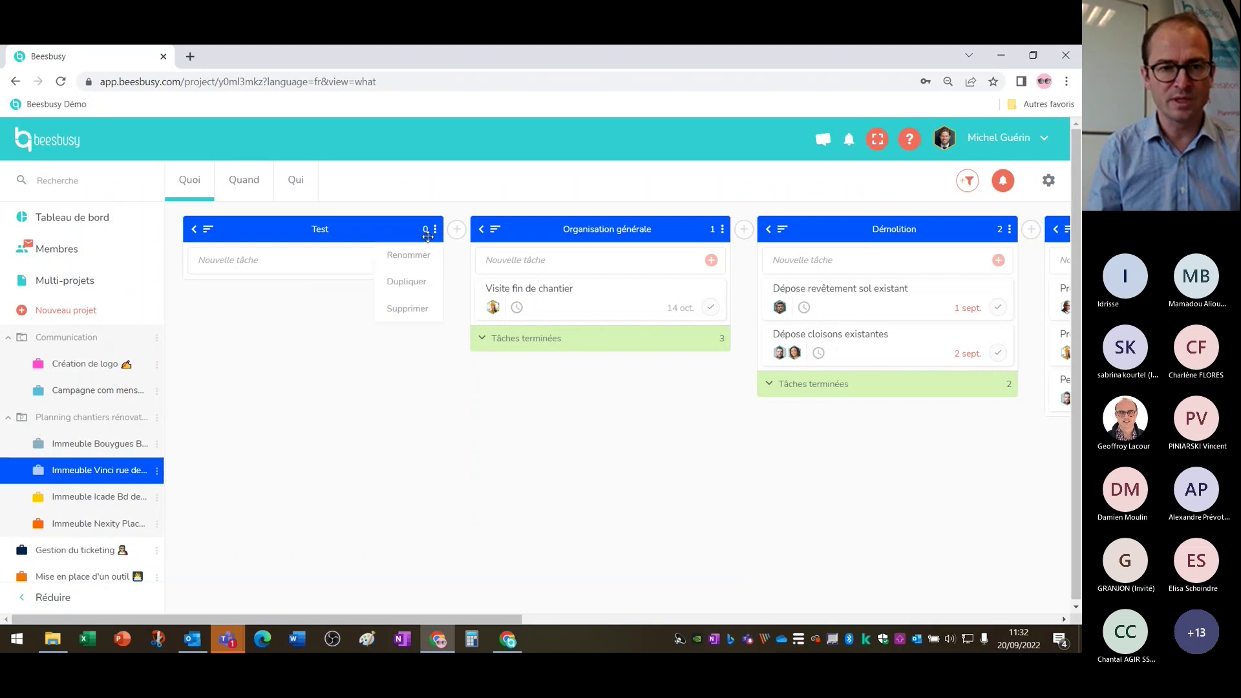
pyautogui.click(407, 309)
pyautogui.click(391, 309)
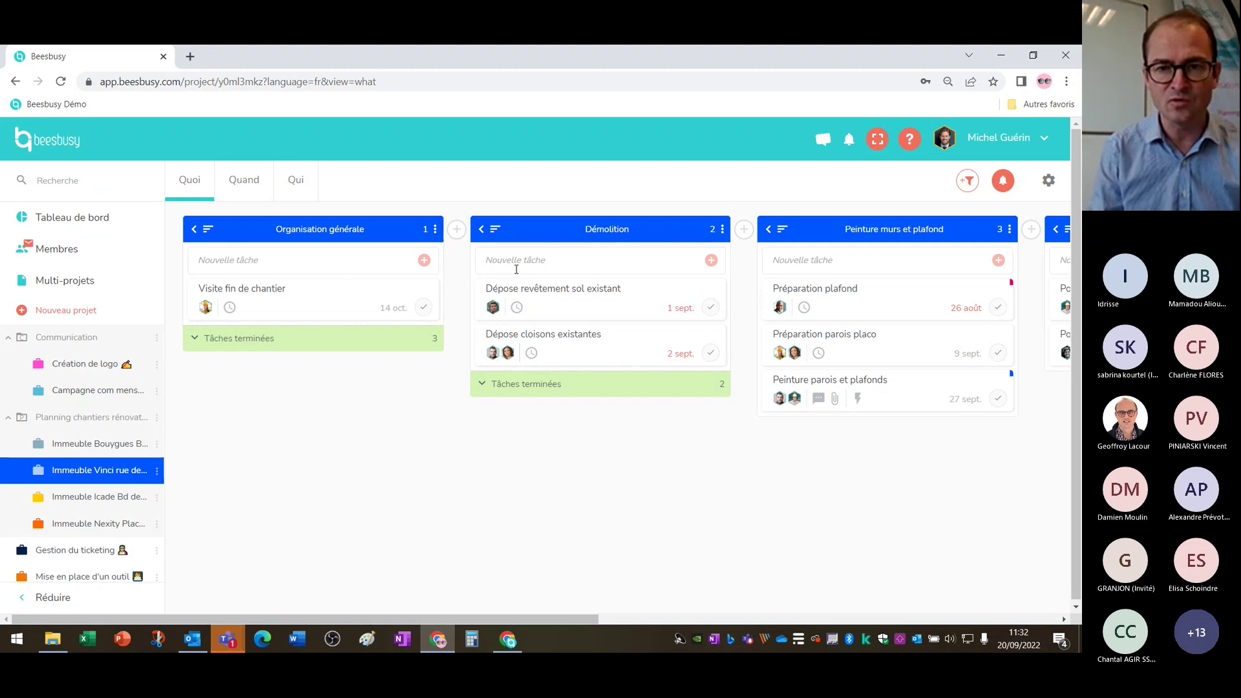
# Create a task named Test in the Peinture murs et plafond list and move it to the Organisation générale list.
pyautogui.click(832, 258)
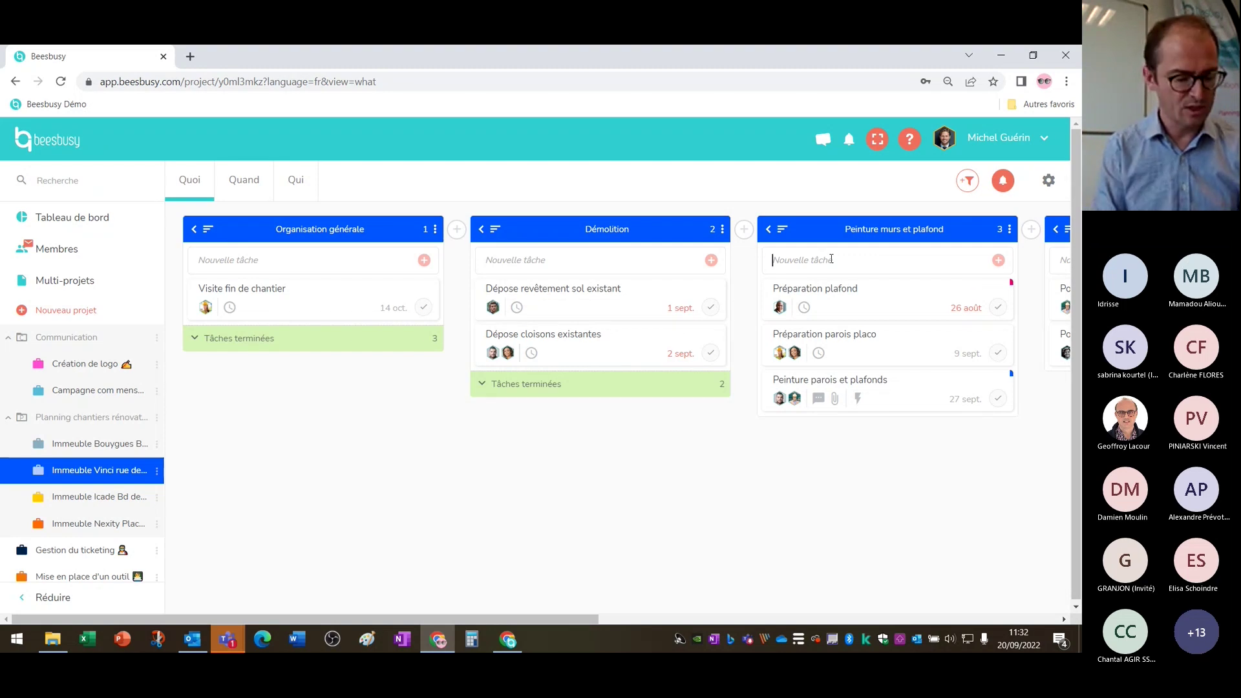
pyautogui.write('Test')
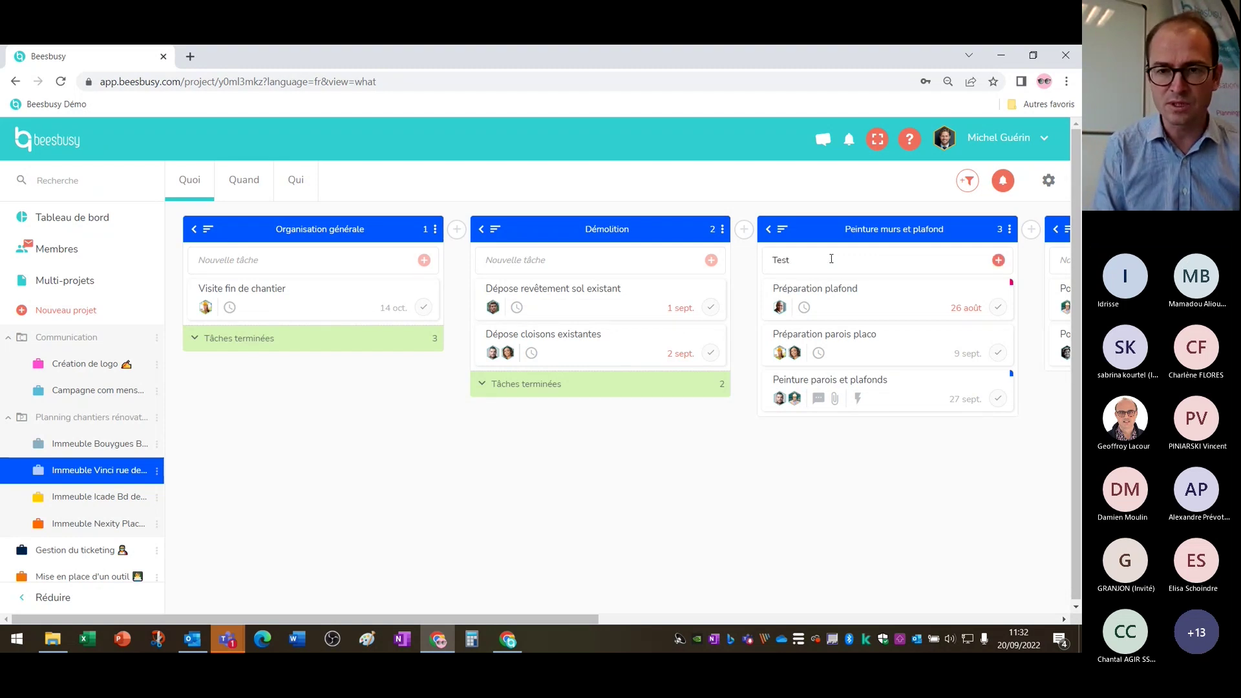
pyautogui.press('Return')
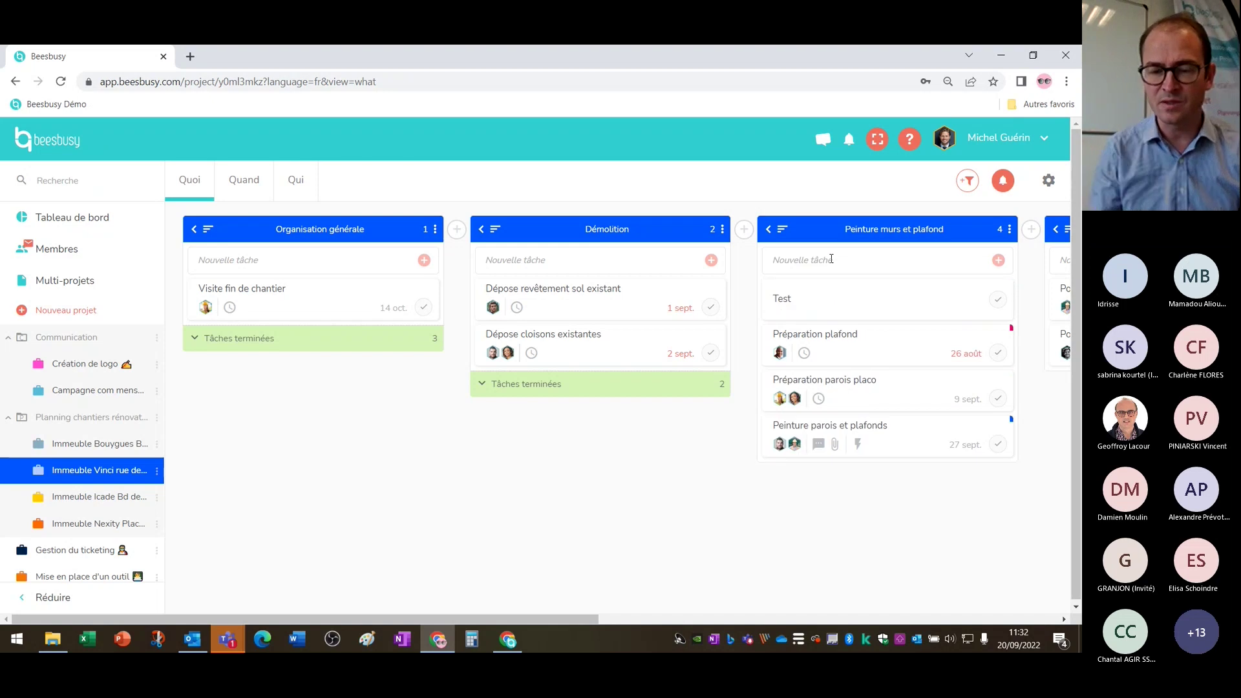
pyautogui.moveTo(851, 308); pyautogui.dragTo(352, 275)
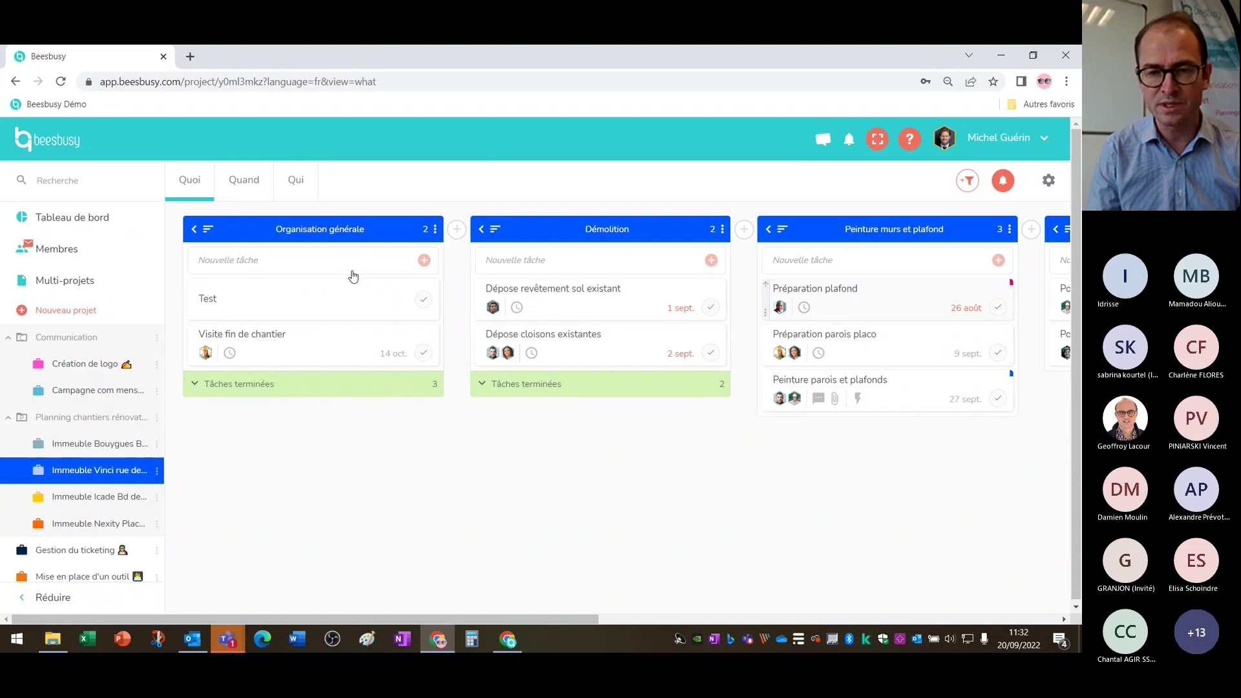
pyautogui.moveTo(280, 305)
pyautogui.mouseDown()
pyautogui.moveTo(133, 374)
pyautogui.moveTo(152, 337)
pyautogui.moveTo(271, 298)
pyautogui.mouseUp()
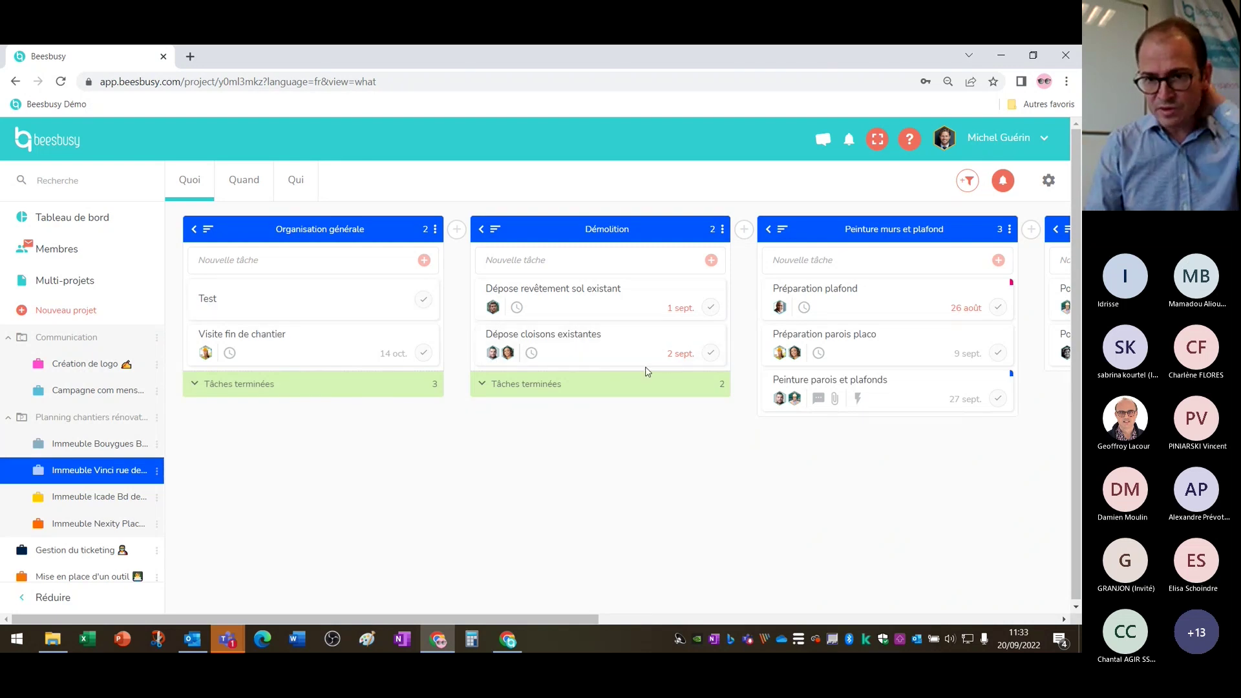
# Open the Peinture parois et plafonds task and set its progress to 35%.
pyautogui.click(911, 394)
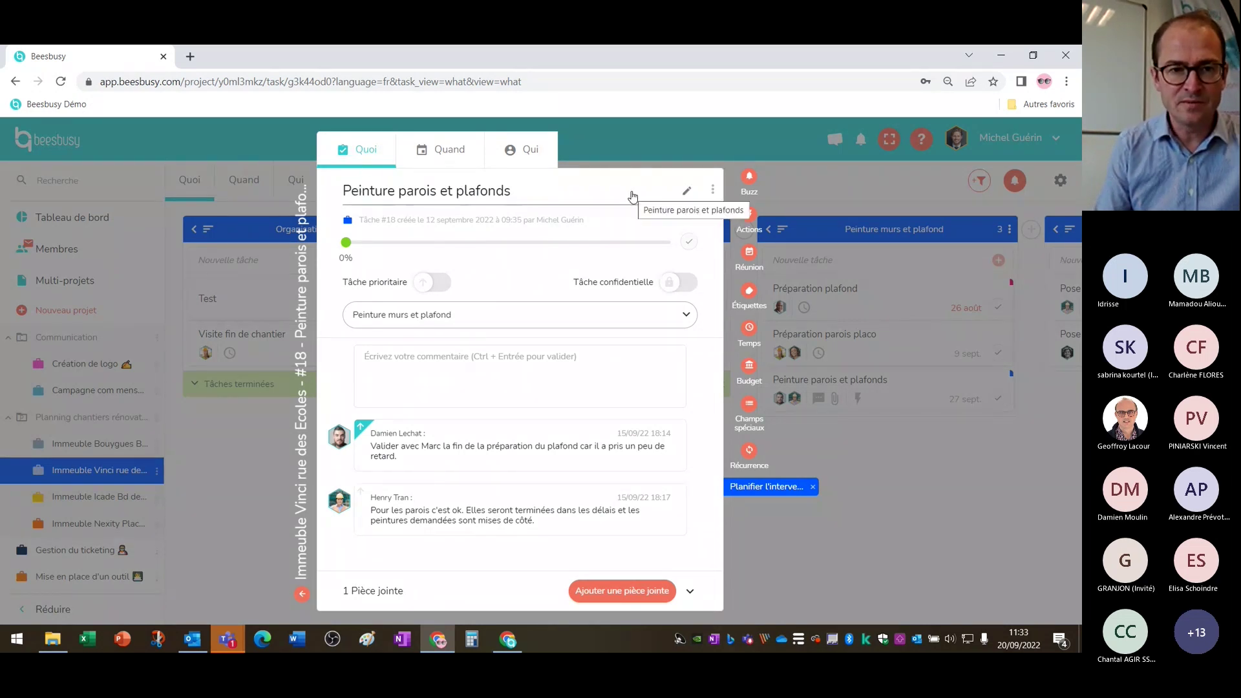
pyautogui.click(417, 245)
pyautogui.click(464, 247)
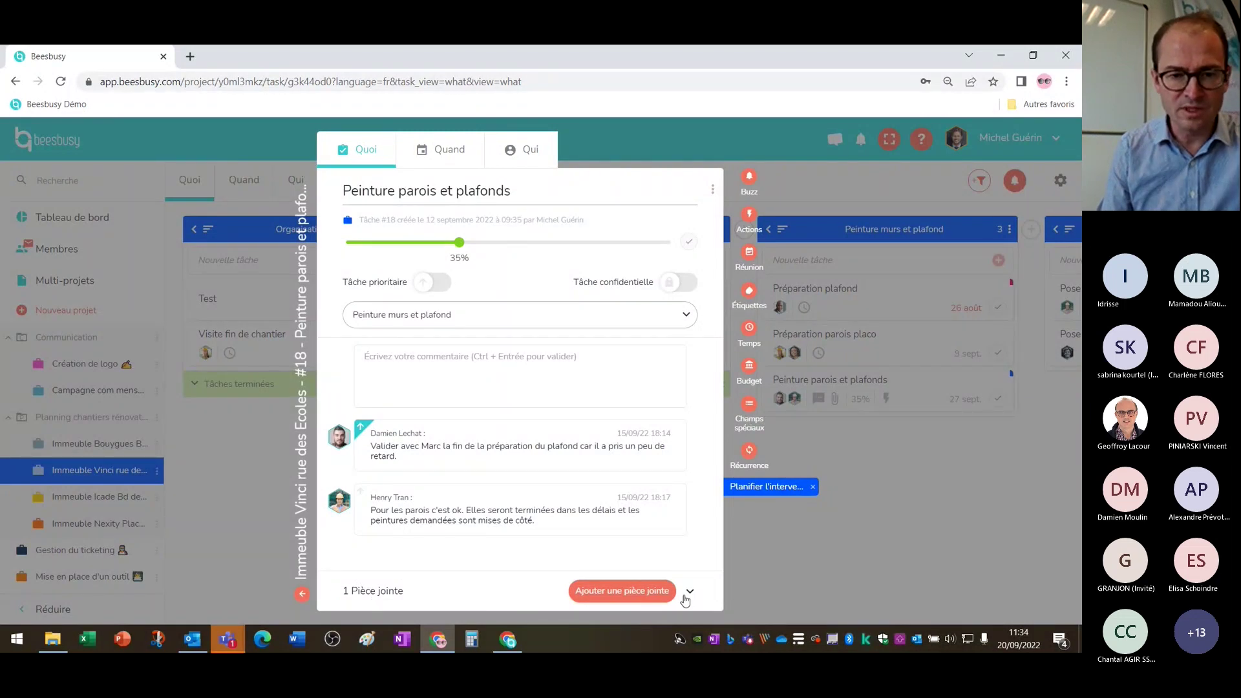
# Show the task's schedule, look over the start-time choices, and switch the Jalon option on and off again.
pyautogui.click(448, 157)
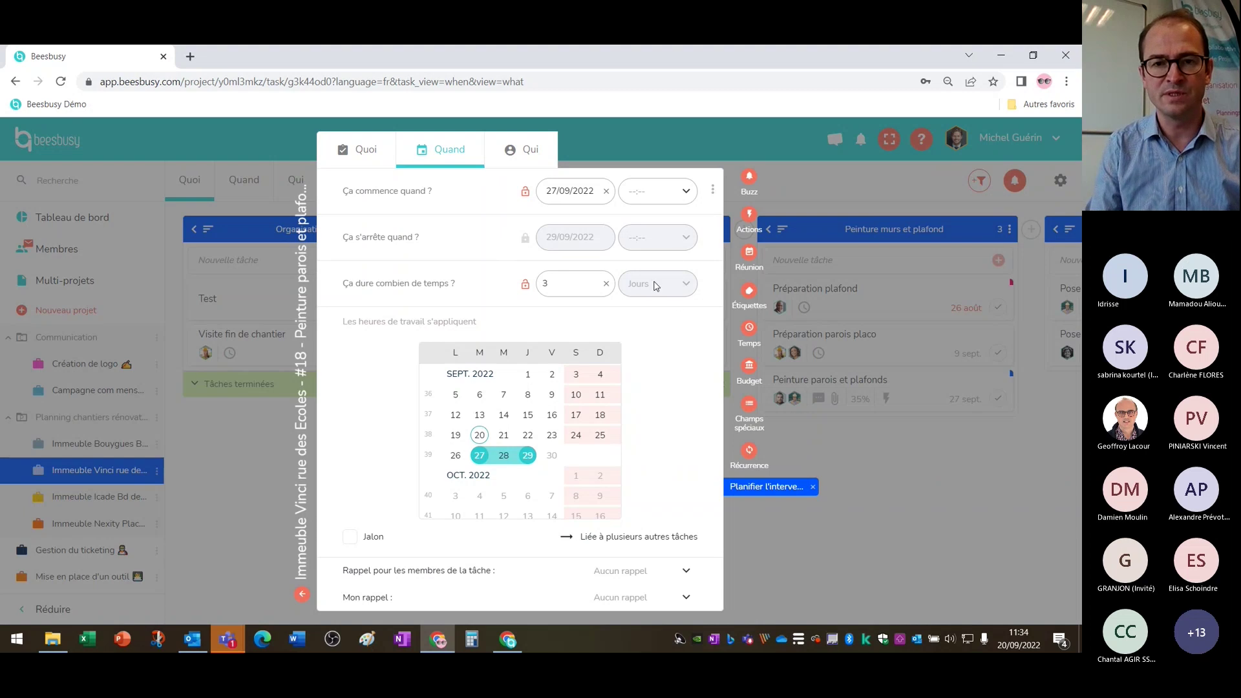
pyautogui.click(684, 196)
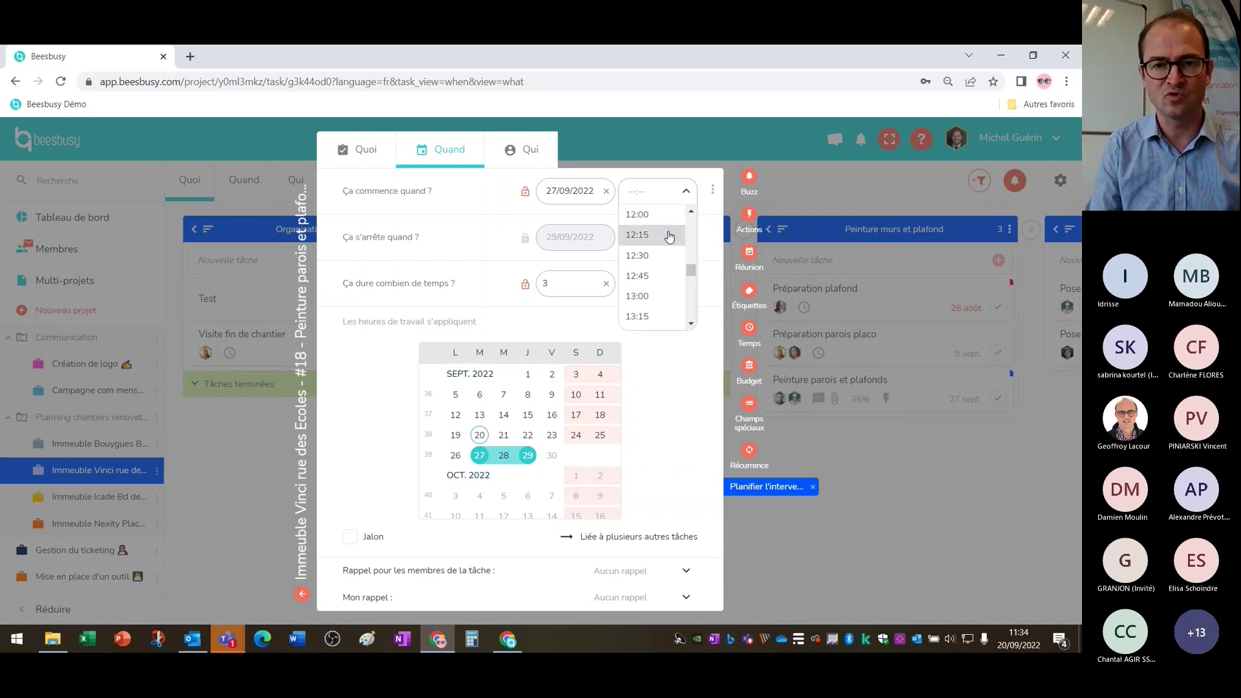
pyautogui.click(657, 367)
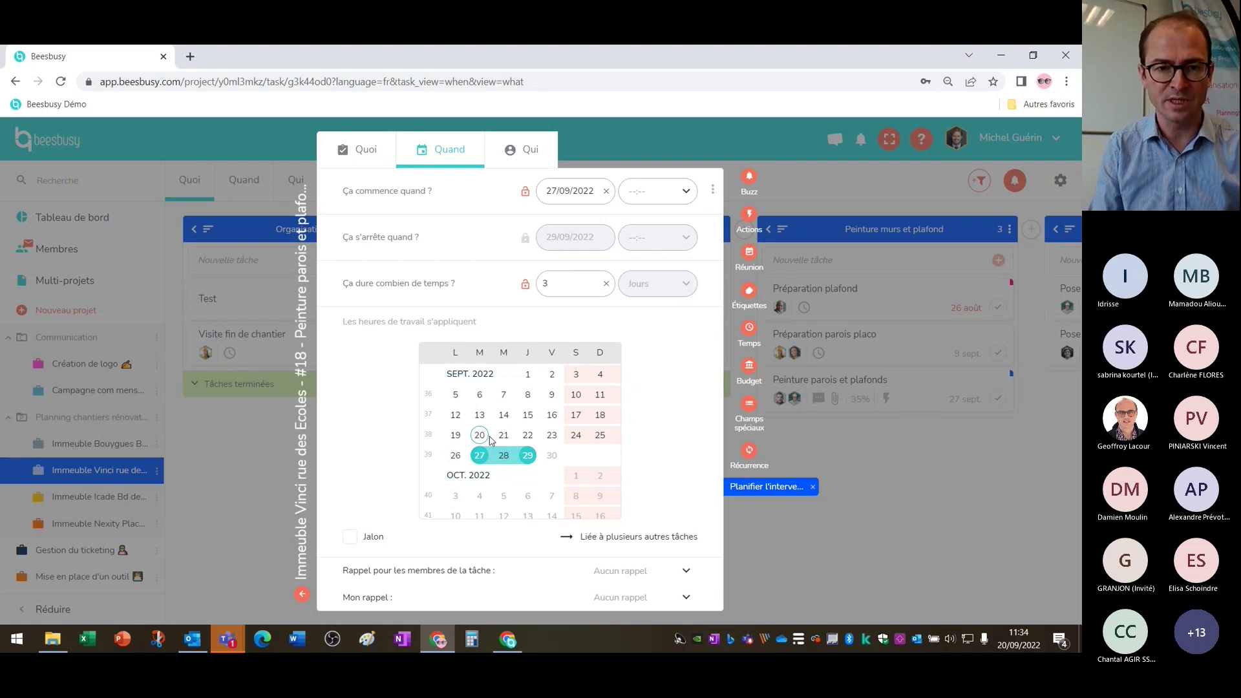
pyautogui.moveTo(477, 457)
pyautogui.mouseDown()
pyautogui.moveTo(456, 461)
pyautogui.moveTo(480, 460)
pyautogui.mouseUp()
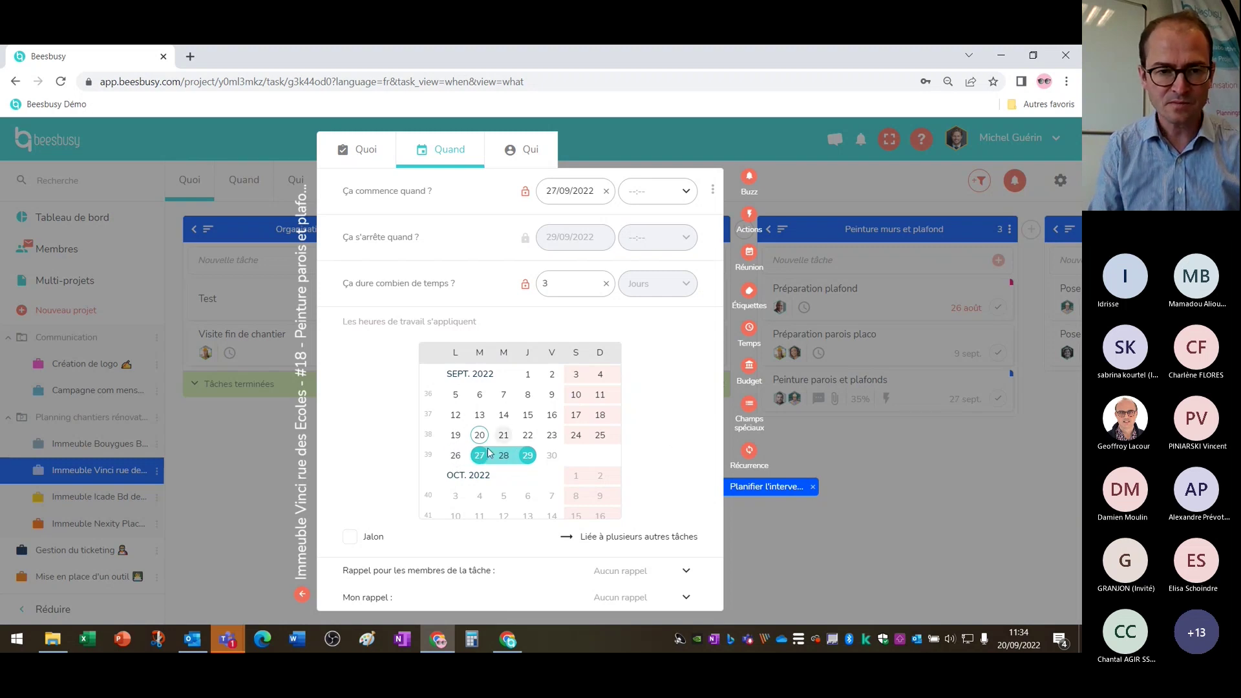
pyautogui.click(351, 541)
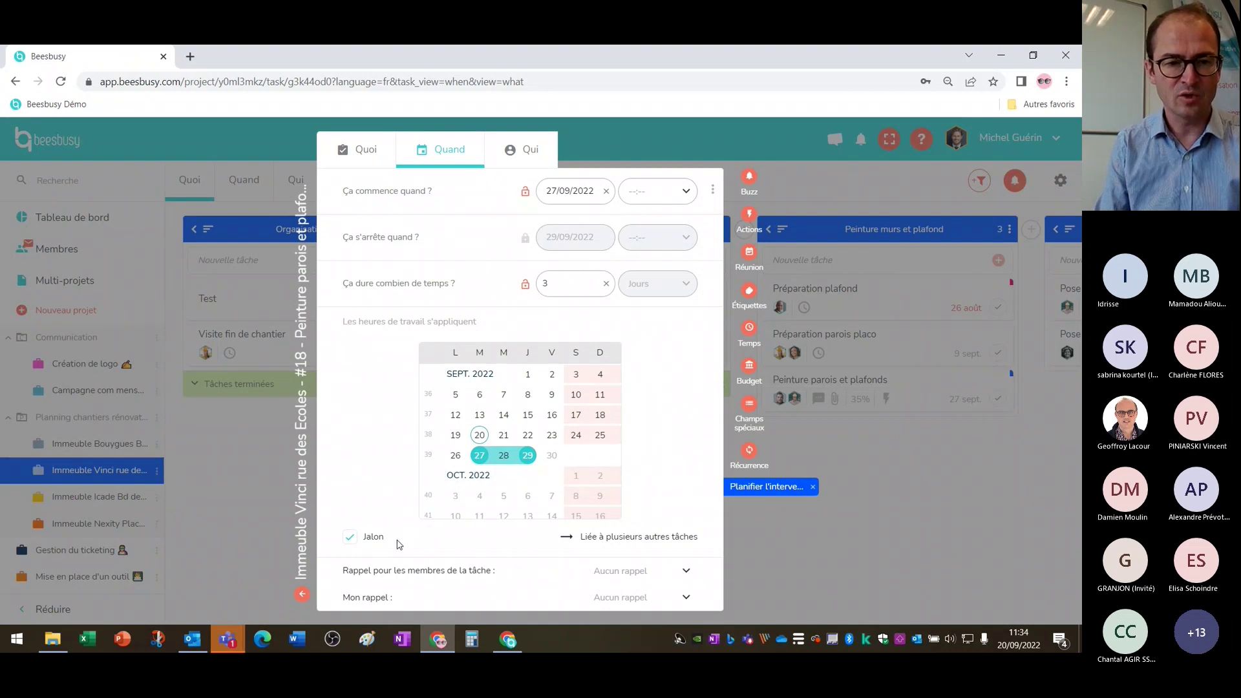
pyautogui.click(349, 538)
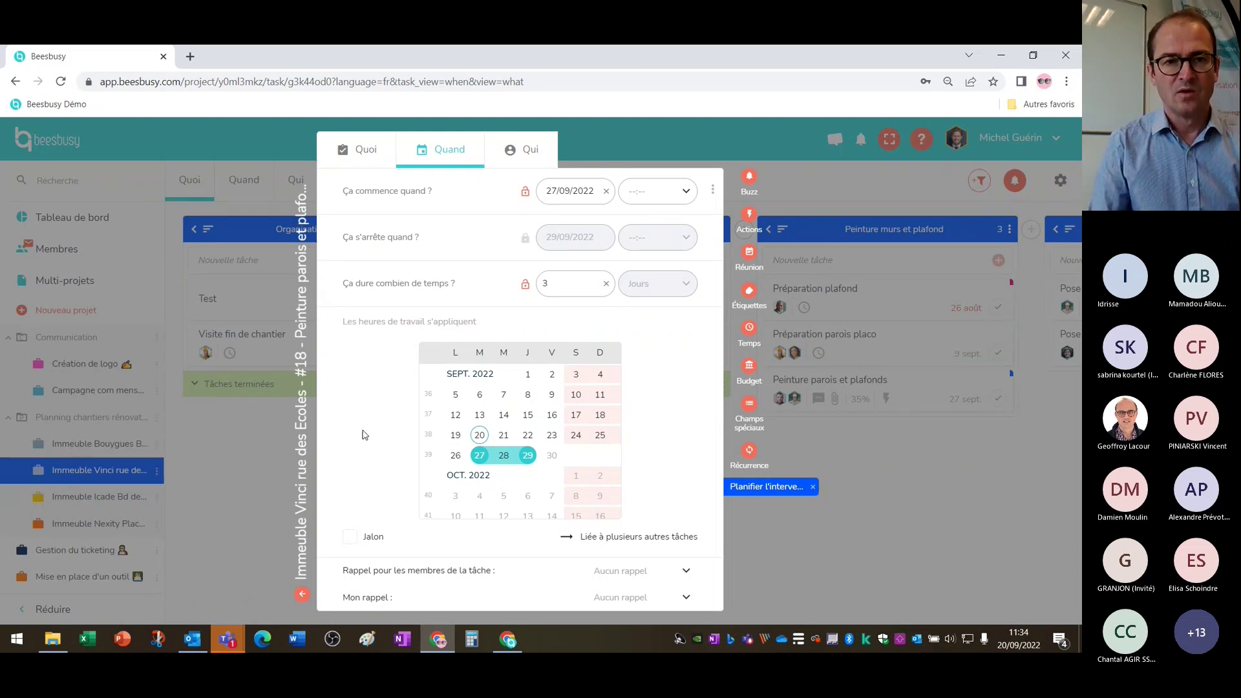
# Add a third member to the task's assignees and remove that member again.
pyautogui.click(530, 154)
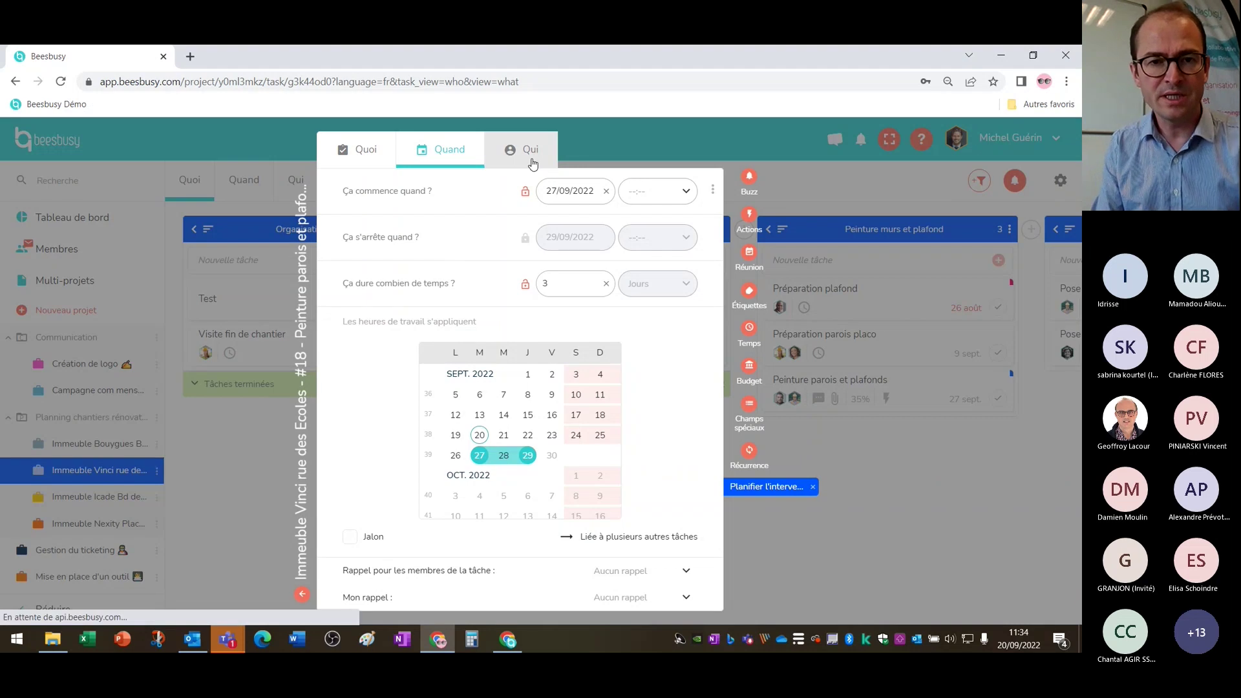
pyautogui.click(532, 155)
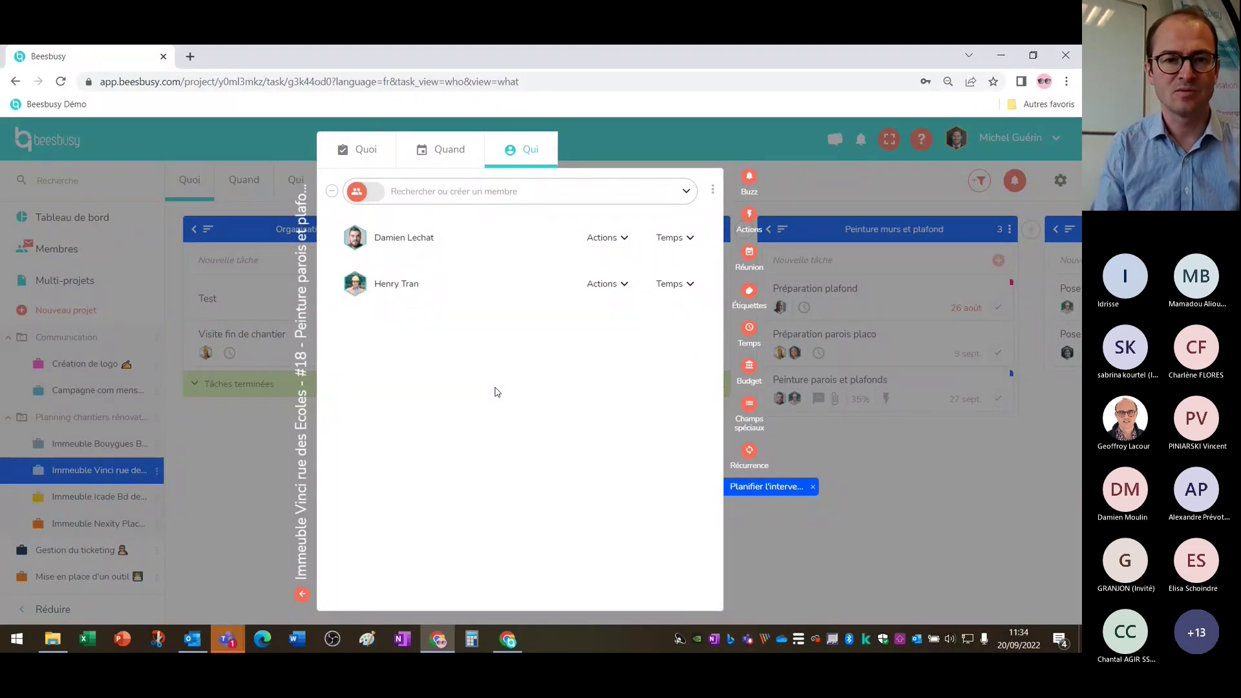
pyautogui.click(673, 197)
pyautogui.scroll(-2, 601, 241)
pyautogui.scroll(2, 590, 236)
pyautogui.click(417, 307)
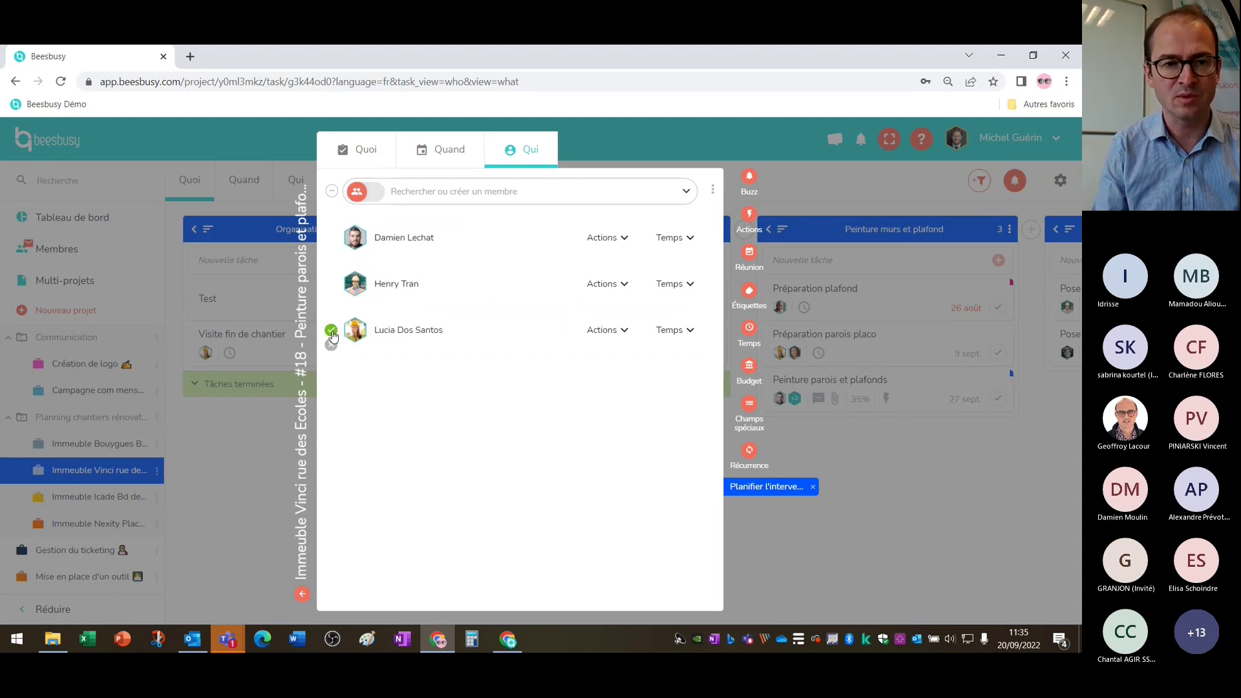
pyautogui.click(331, 344)
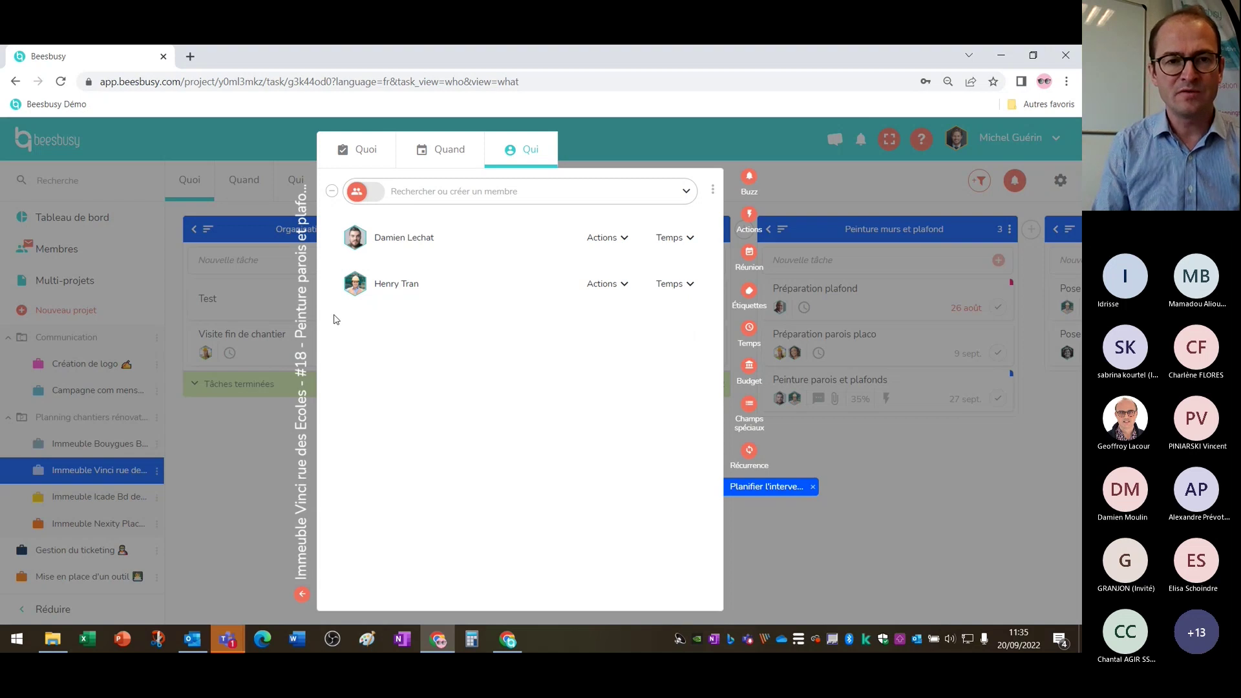
# Switch the assignee search to smart-tags and try to assign the members of Equipe rénovation to the task.
pyautogui.click(371, 198)
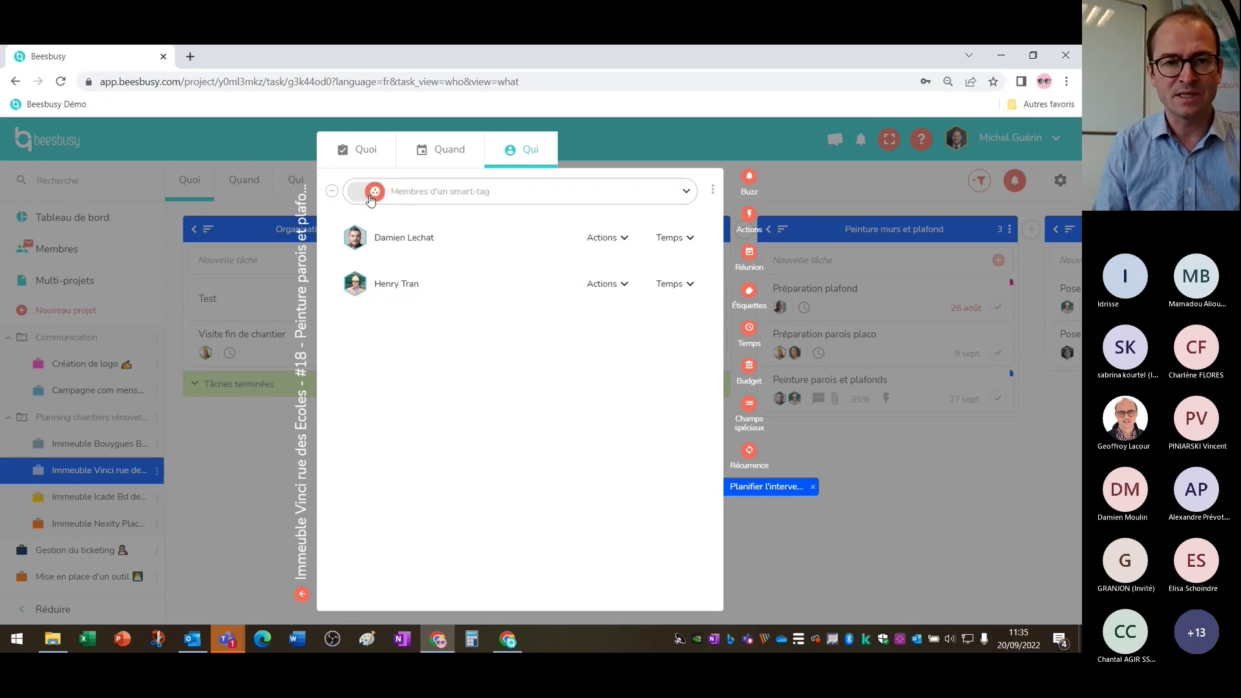
pyautogui.click(442, 196)
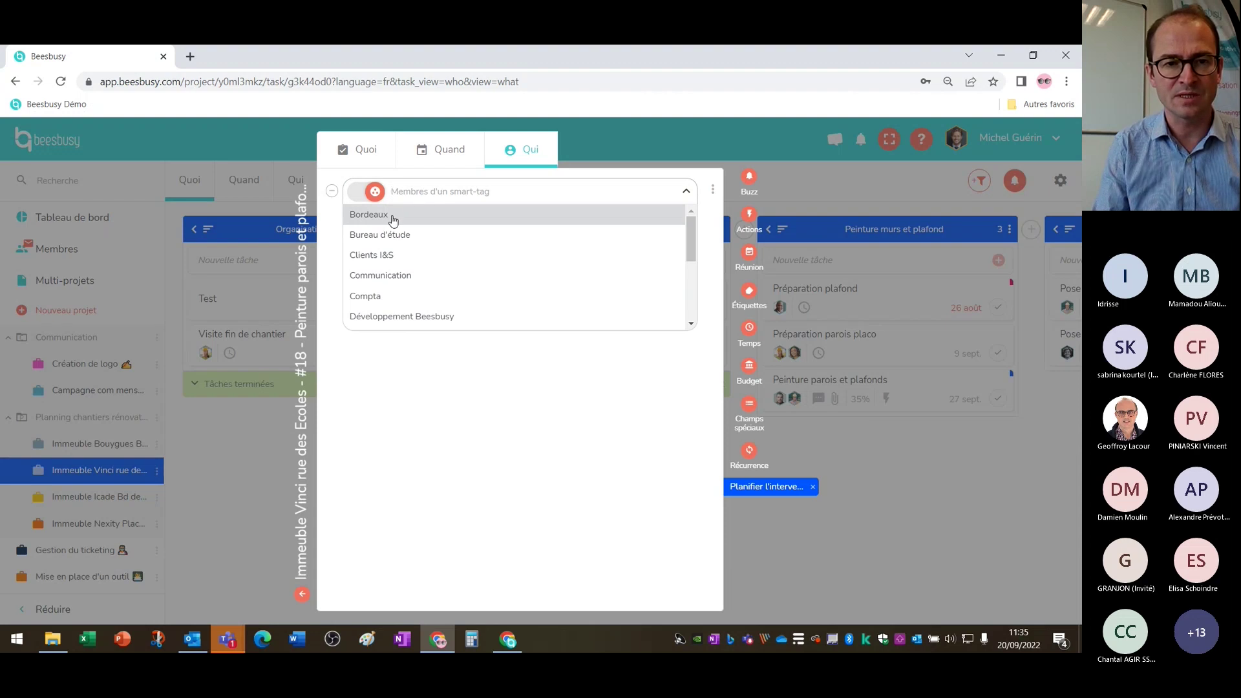
pyautogui.scroll(-2, 427, 298)
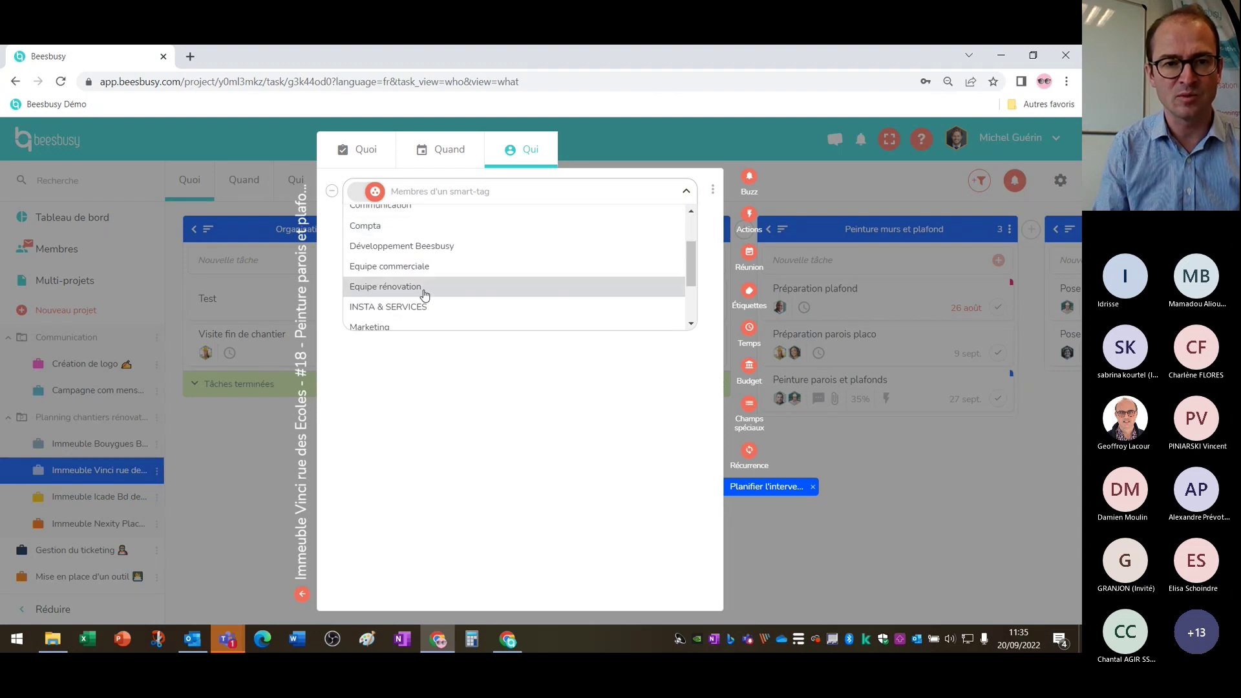
pyautogui.click(410, 292)
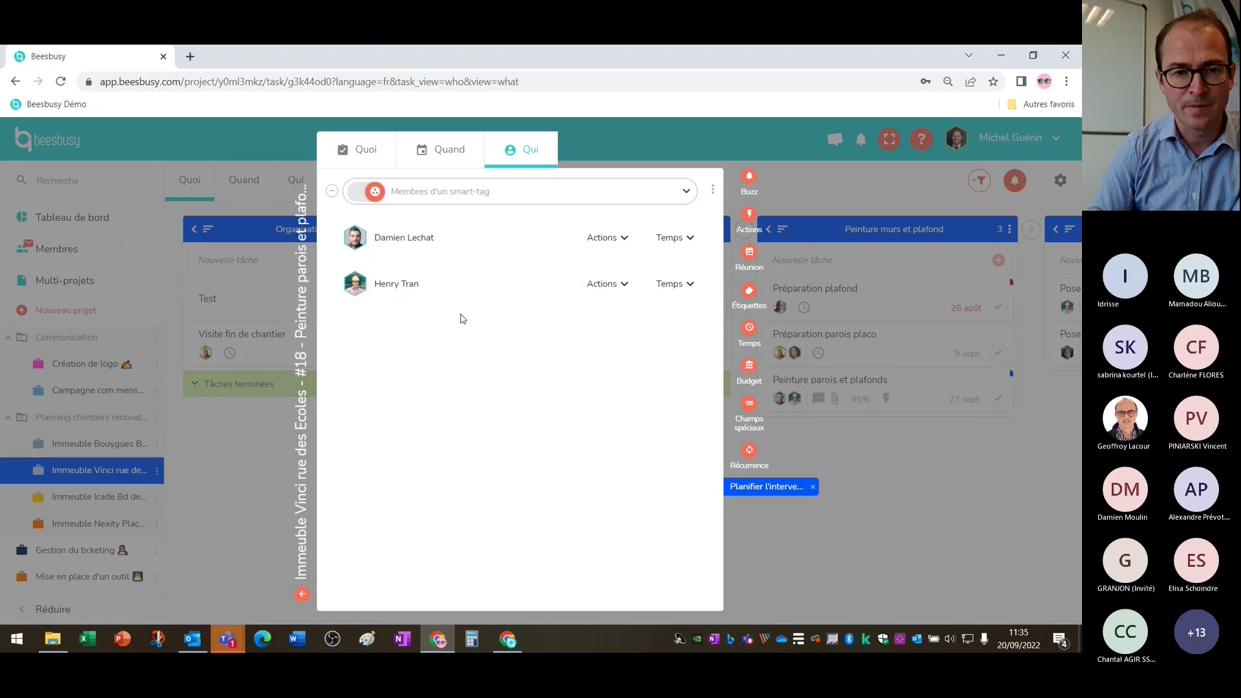
# Show the time details of the task's second assignee and set the Initial time to 1 day.
pyautogui.click(690, 285)
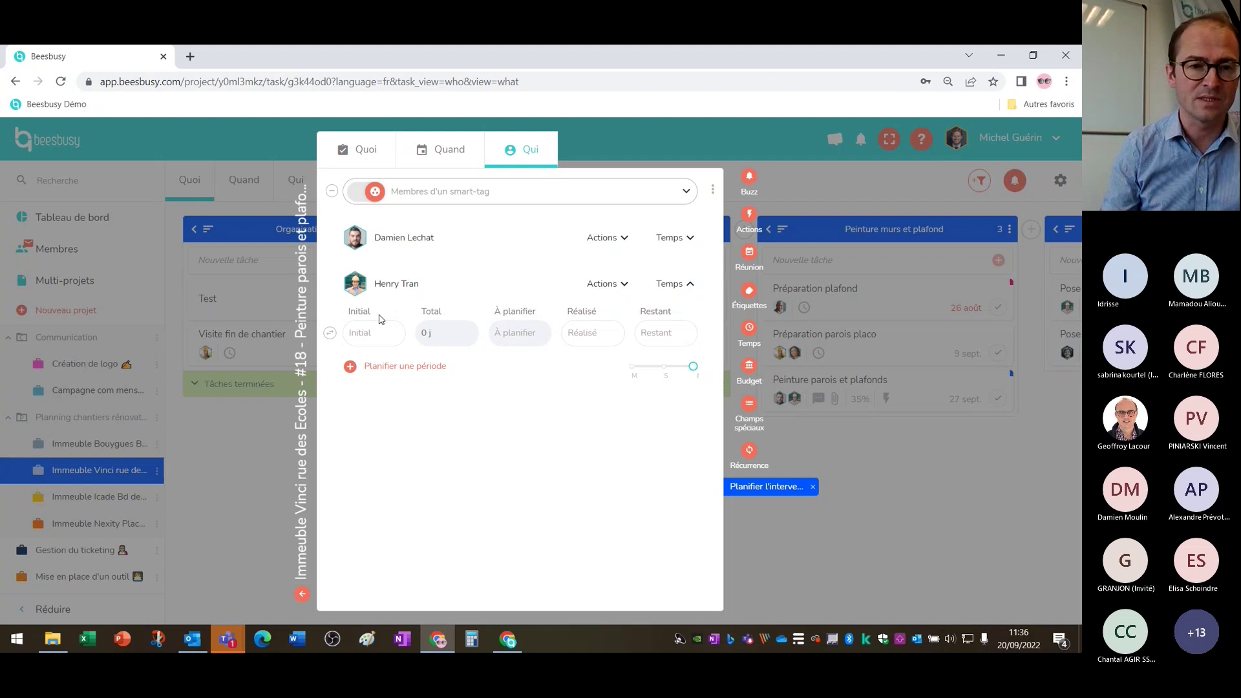
pyautogui.click(370, 333)
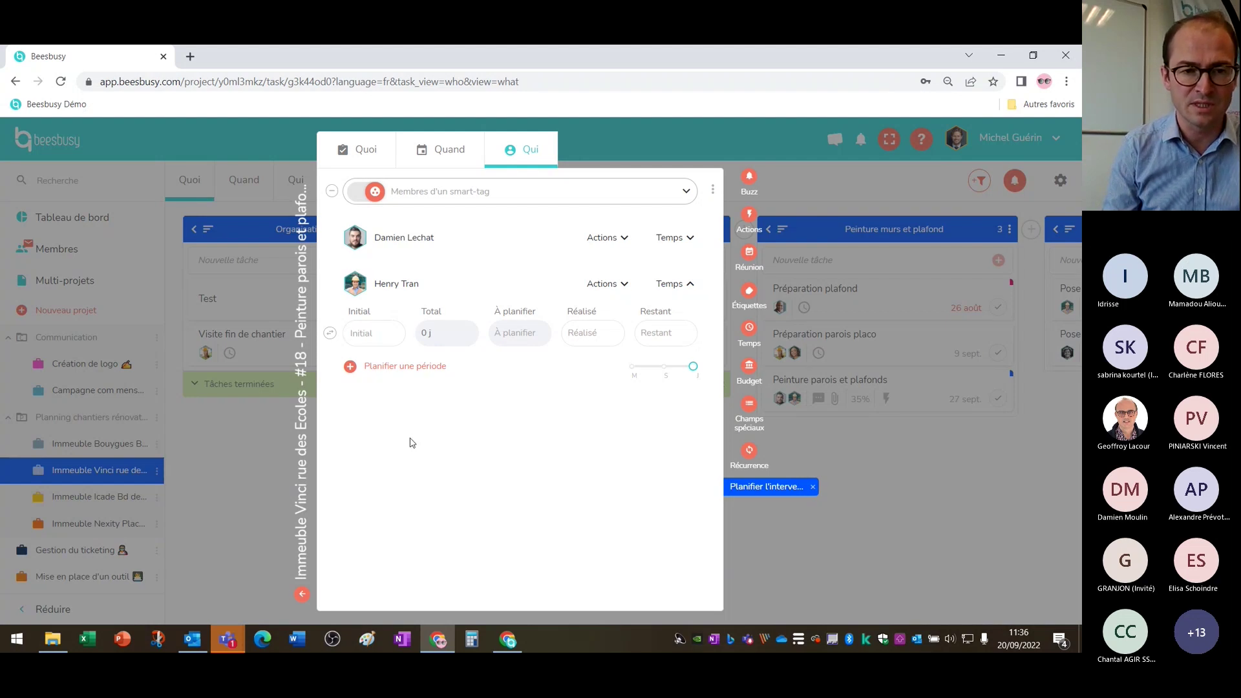
pyautogui.write('1')
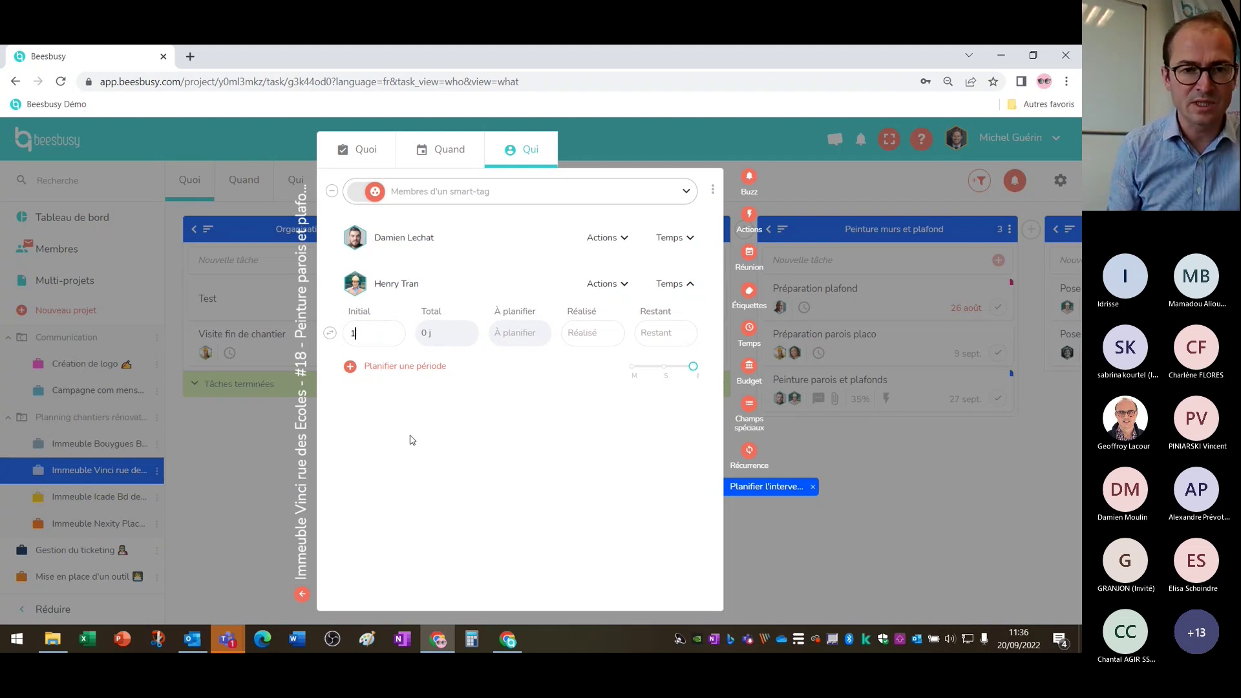
pyautogui.click(412, 440)
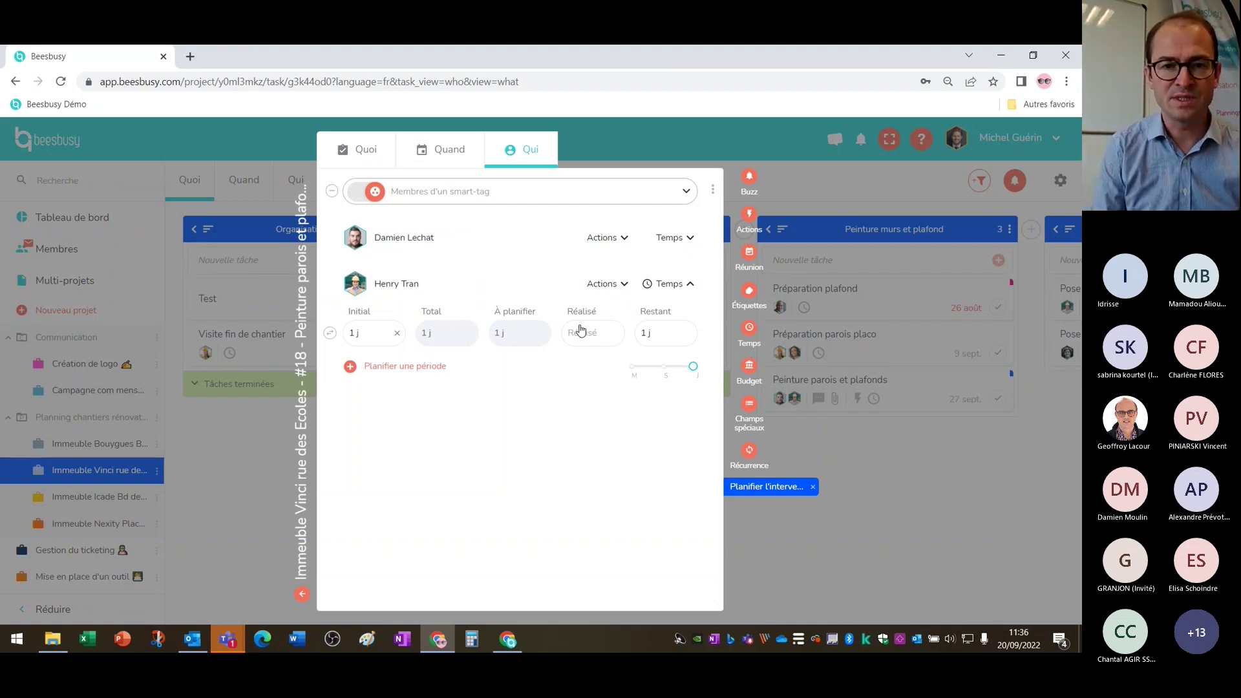
# Set the second assignee's Réalisé time to 0,5 day and Restant time to 1 day.
pyautogui.click(583, 348)
pyautogui.write('0,5')
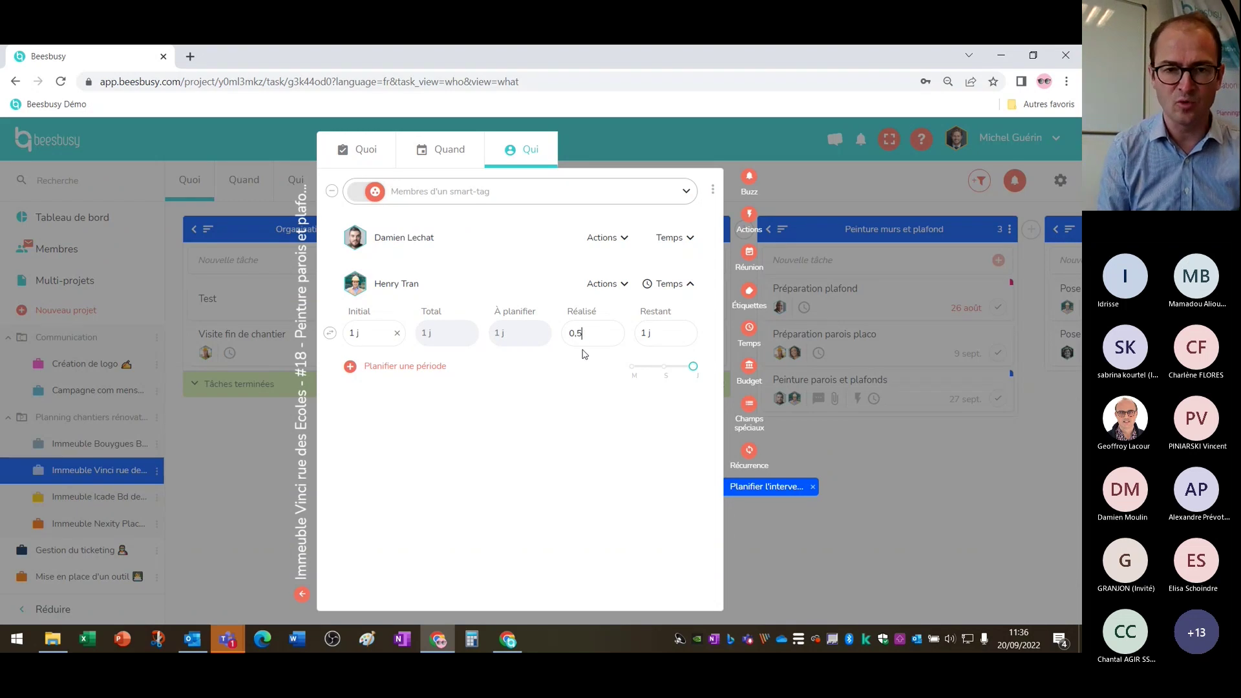
pyautogui.press('Return')
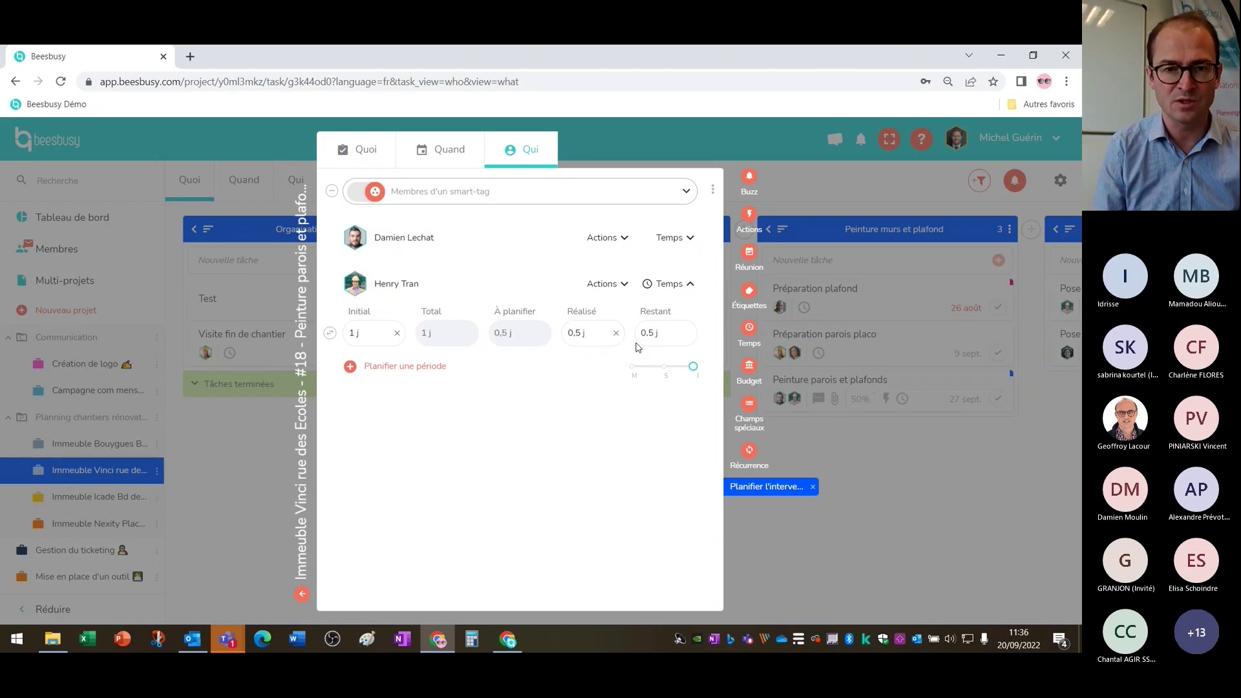
pyautogui.click(649, 337)
pyautogui.write('1')
pyautogui.press('Return')
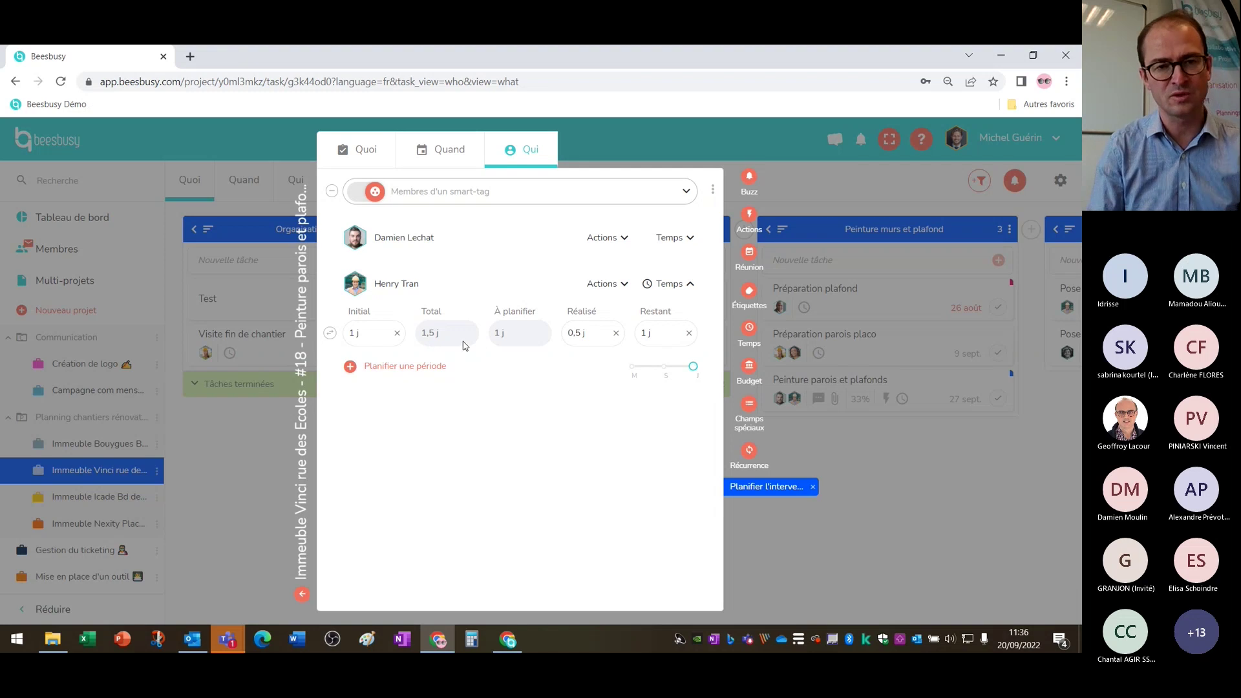
# Clear the Réalisé and Restant times entered for the second assignee.
pyautogui.click(616, 334)
pyautogui.click(689, 333)
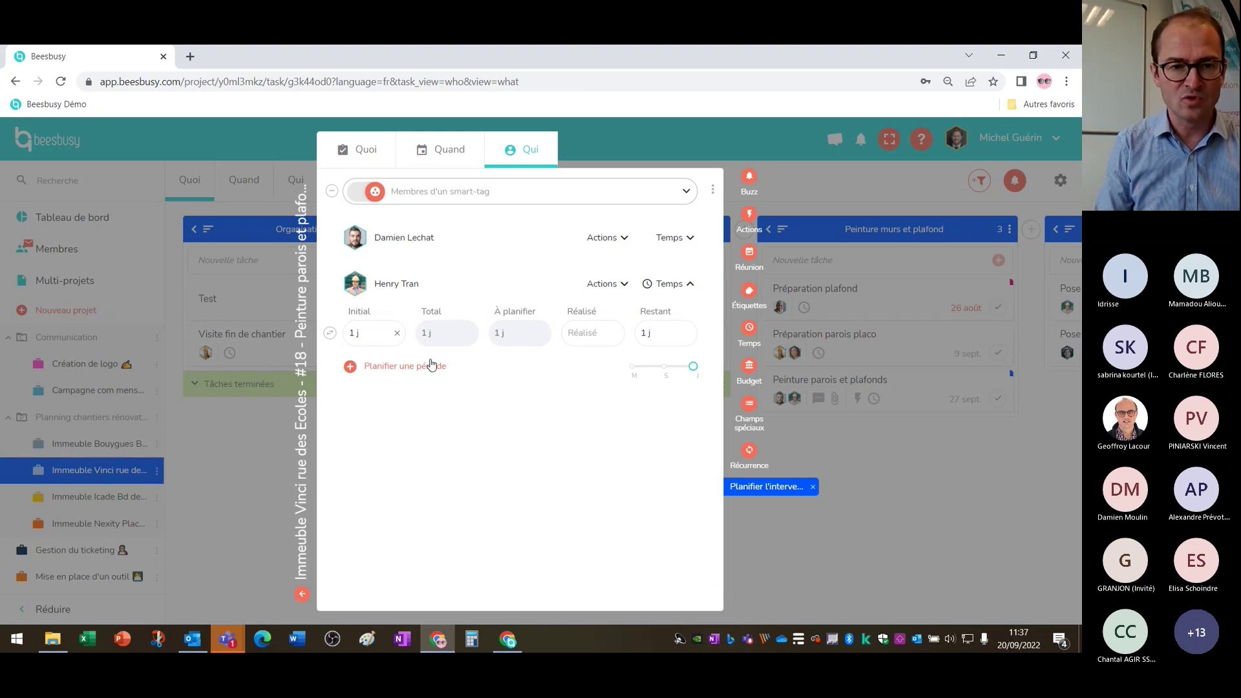
# Plan a period on 27/09/2022 for the task's second assignee with a planned time of 1 day.
pyautogui.click(405, 367)
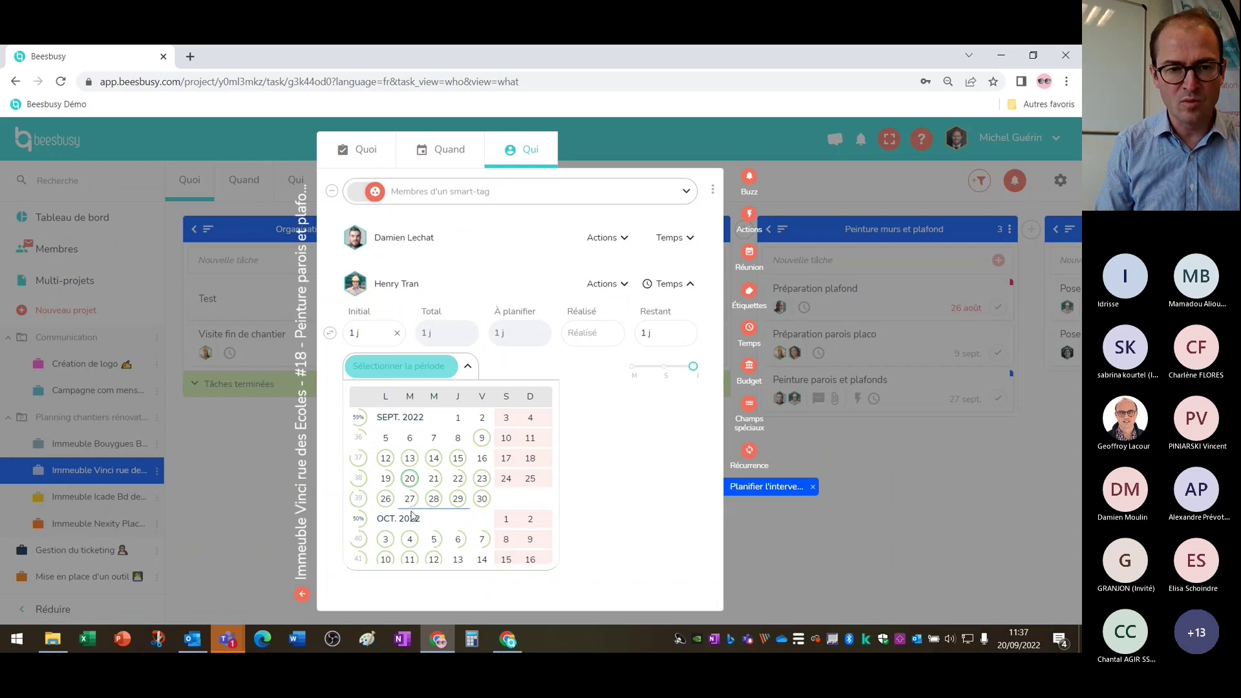
pyautogui.moveTo(479, 485)
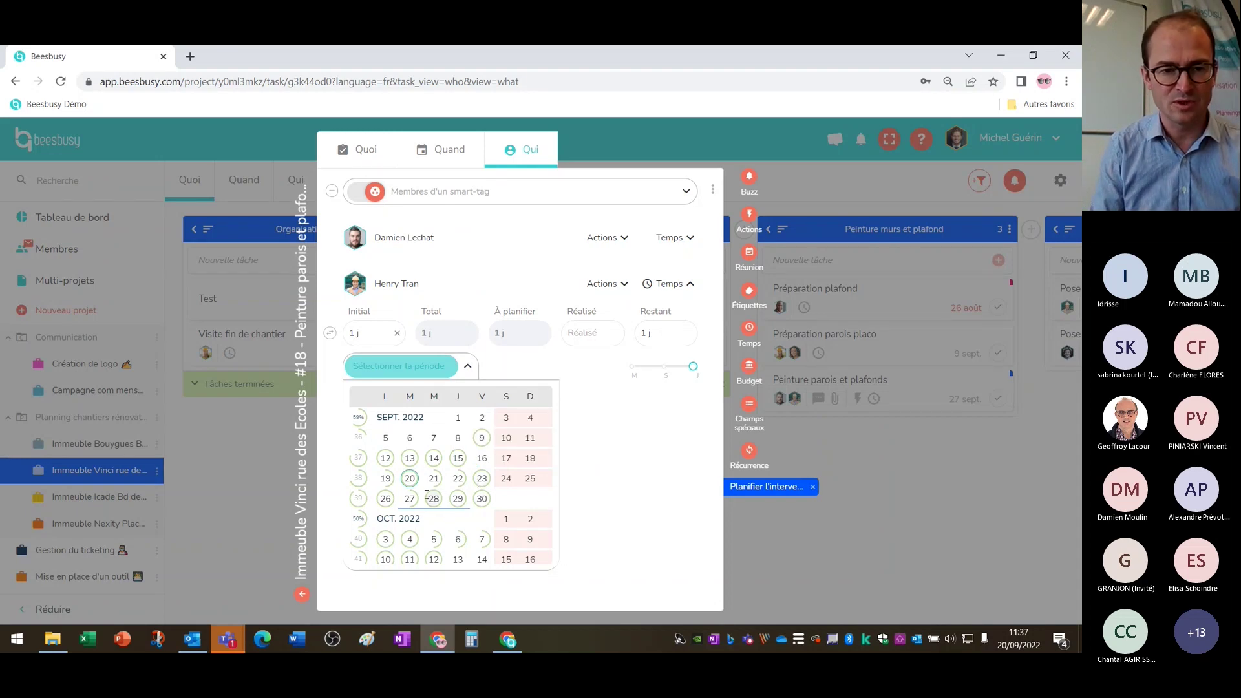
pyautogui.moveTo(435, 503)
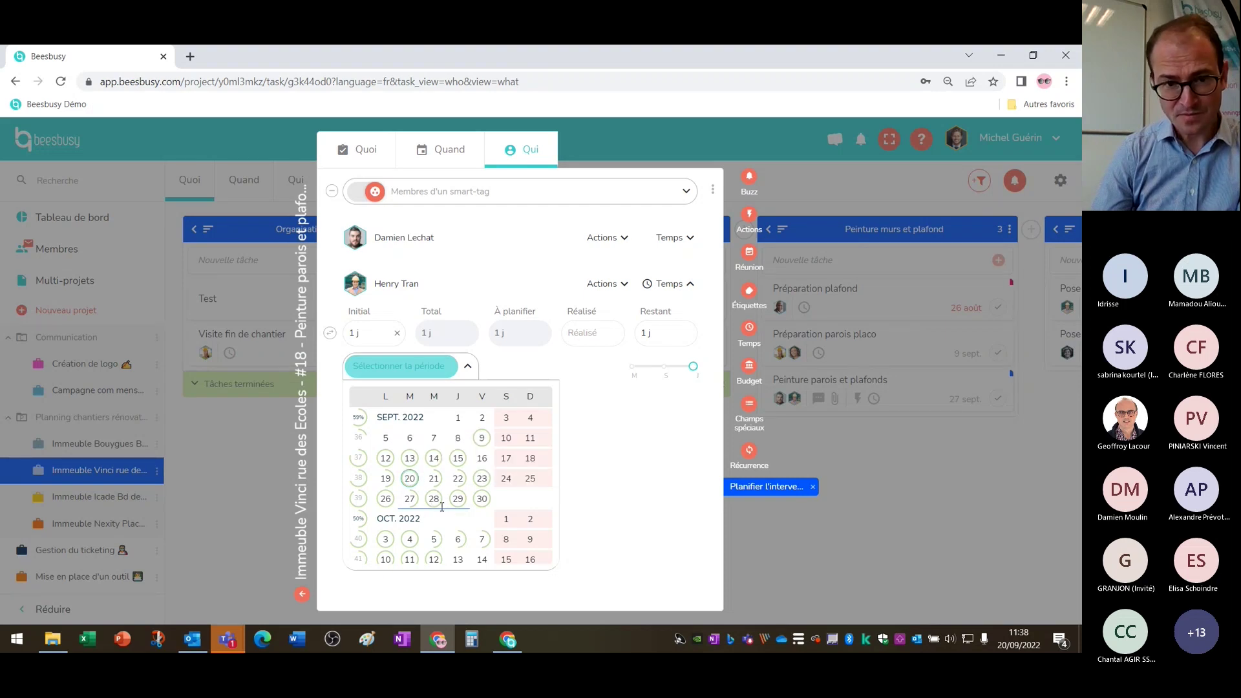
pyautogui.click(410, 498)
pyautogui.click(510, 407)
pyautogui.write('1 j')
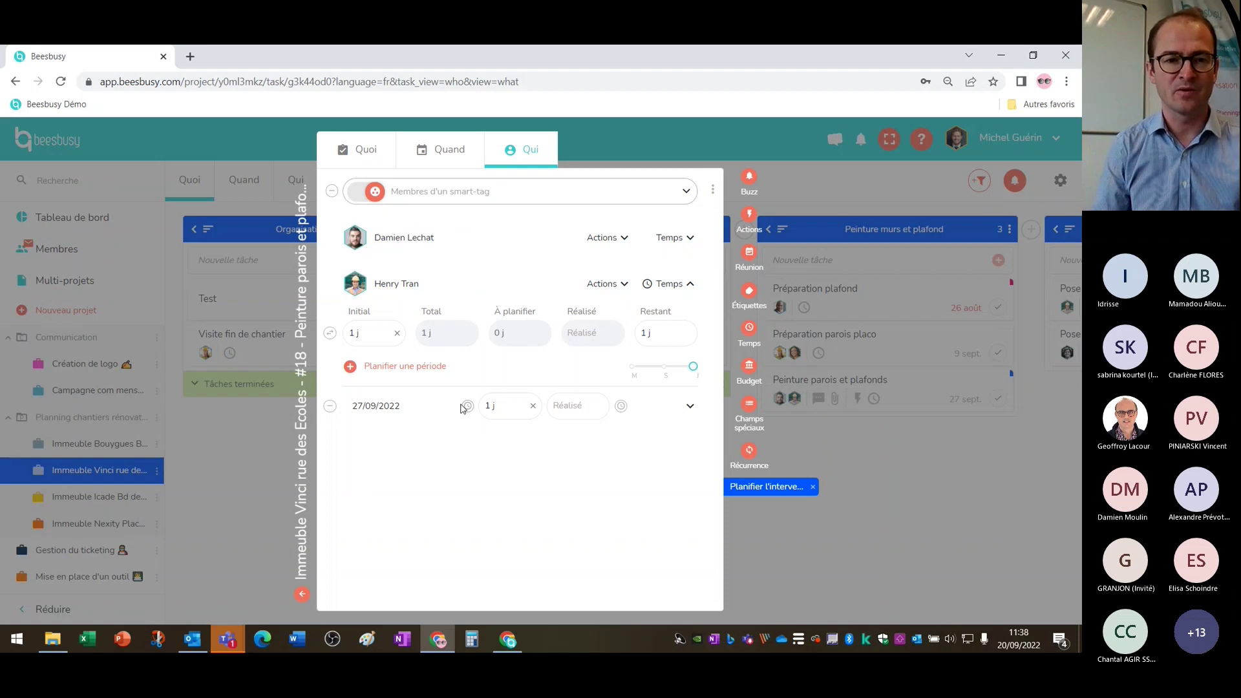
# Check the second assignee's workload in the period calendar without choosing a date, and review the assignee's time details again.
pyautogui.click(428, 369)
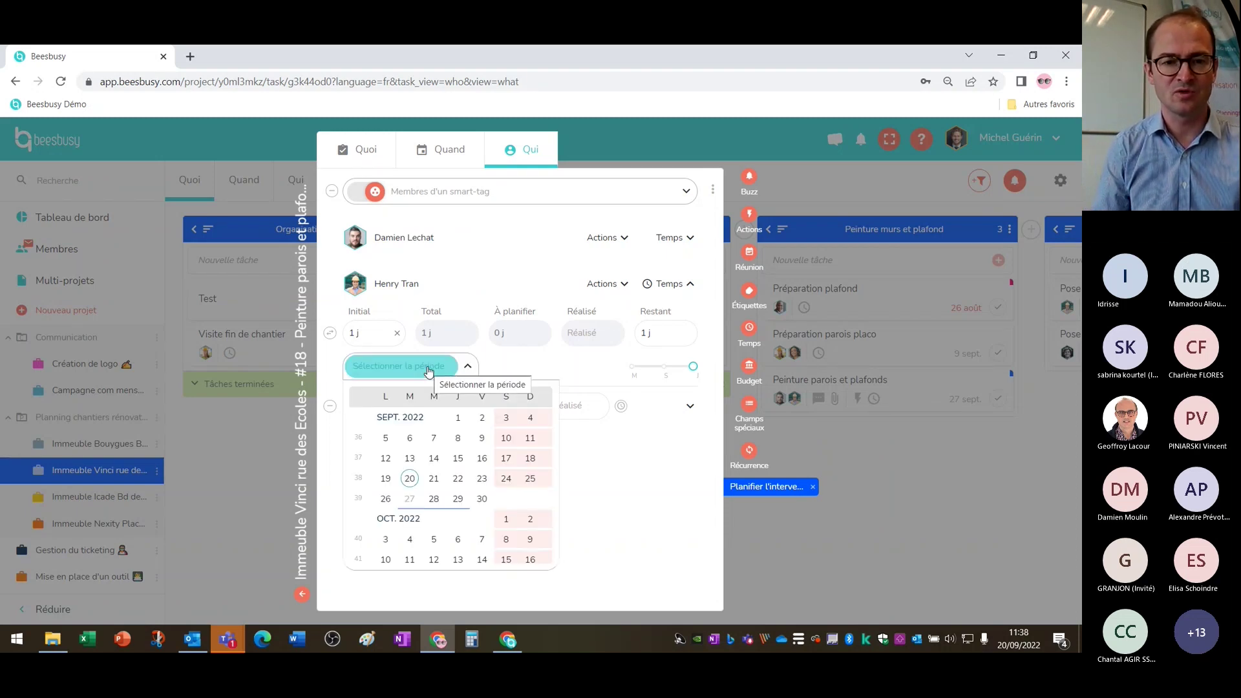
pyautogui.moveTo(409, 506)
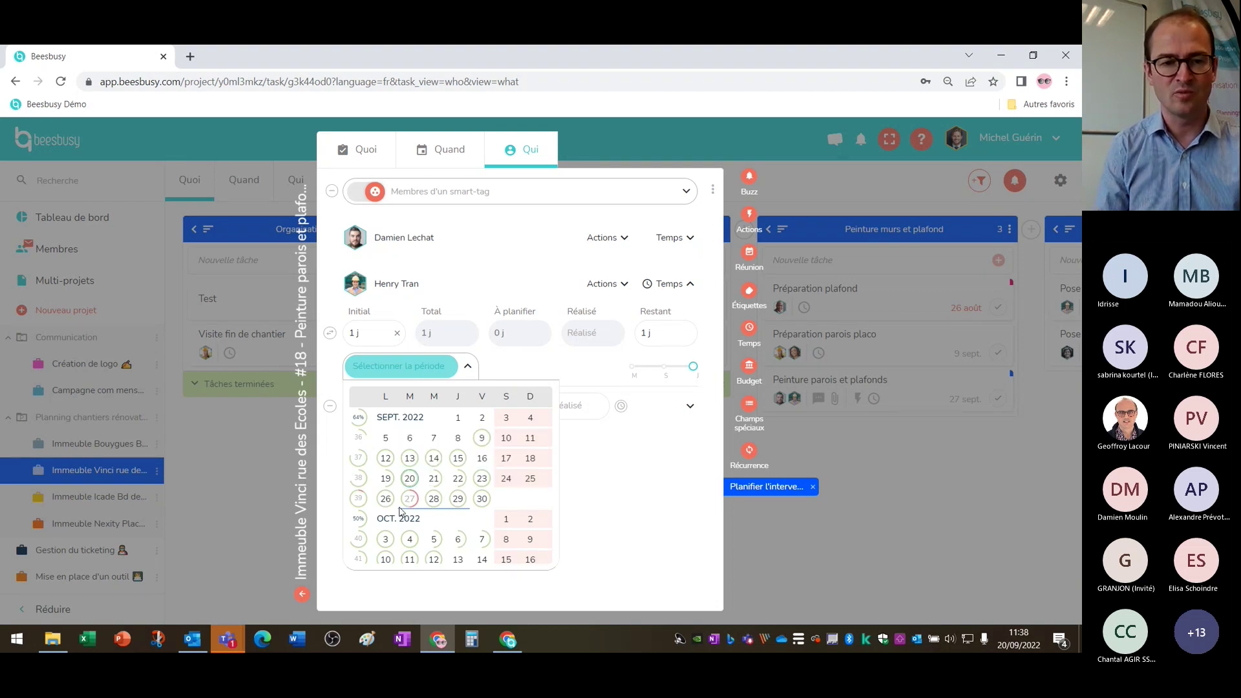
pyautogui.click(600, 455)
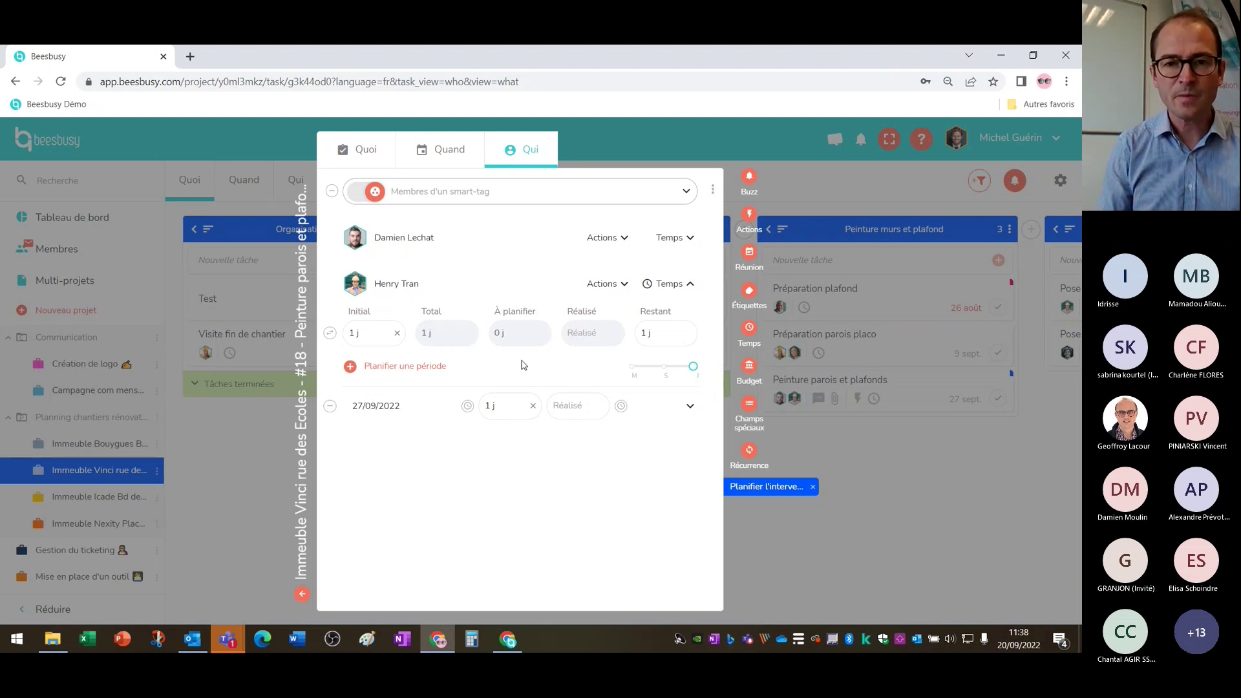
pyautogui.click(659, 291)
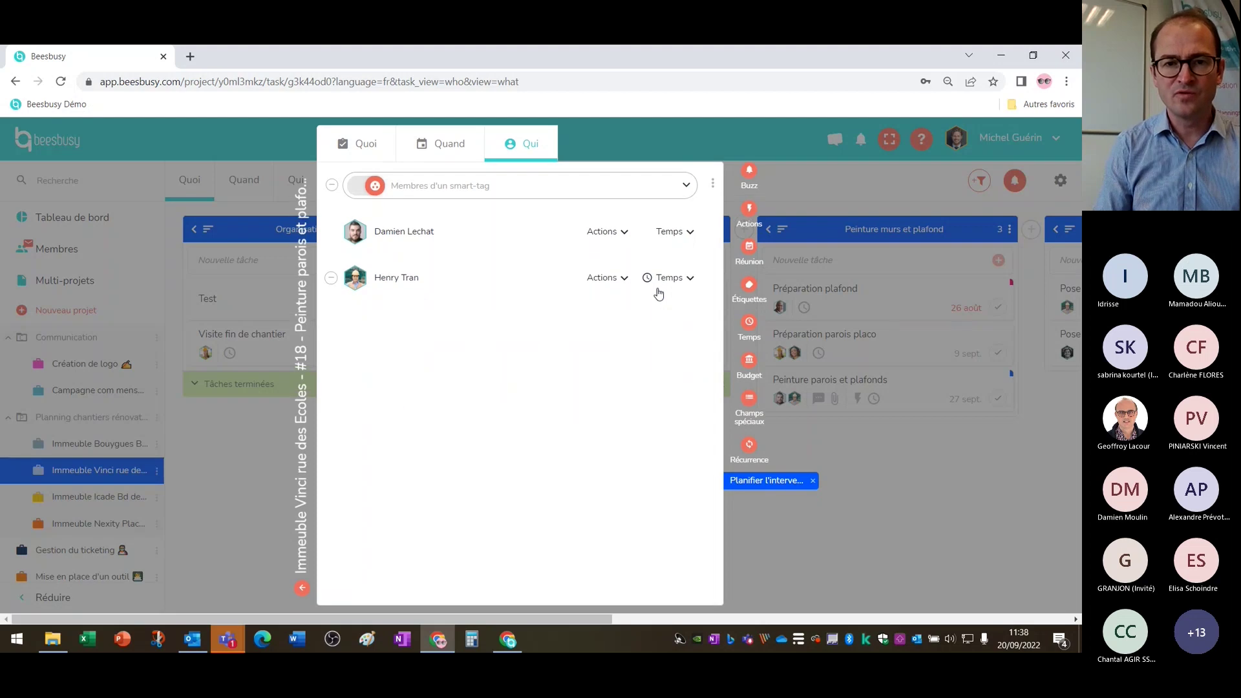
pyautogui.click(658, 288)
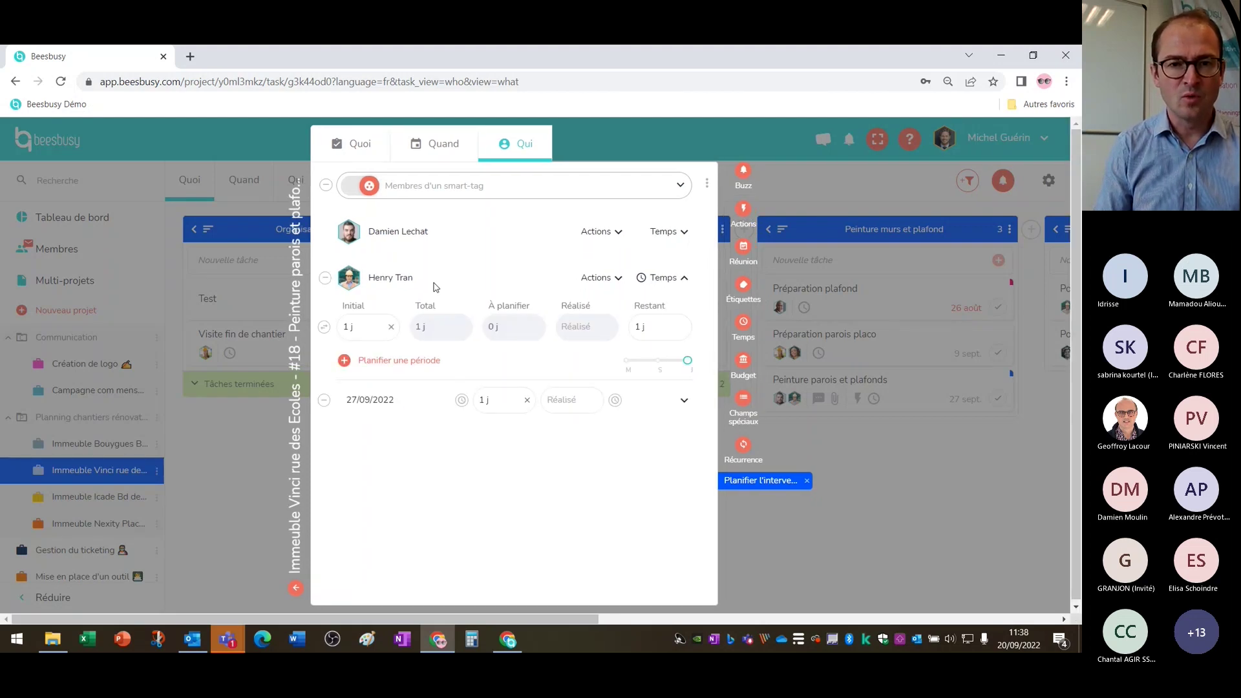
# Switch the first assignee's time unit to hours, set the Initial time to 4 h, and collapse both assignees' time details.
pyautogui.click(667, 234)
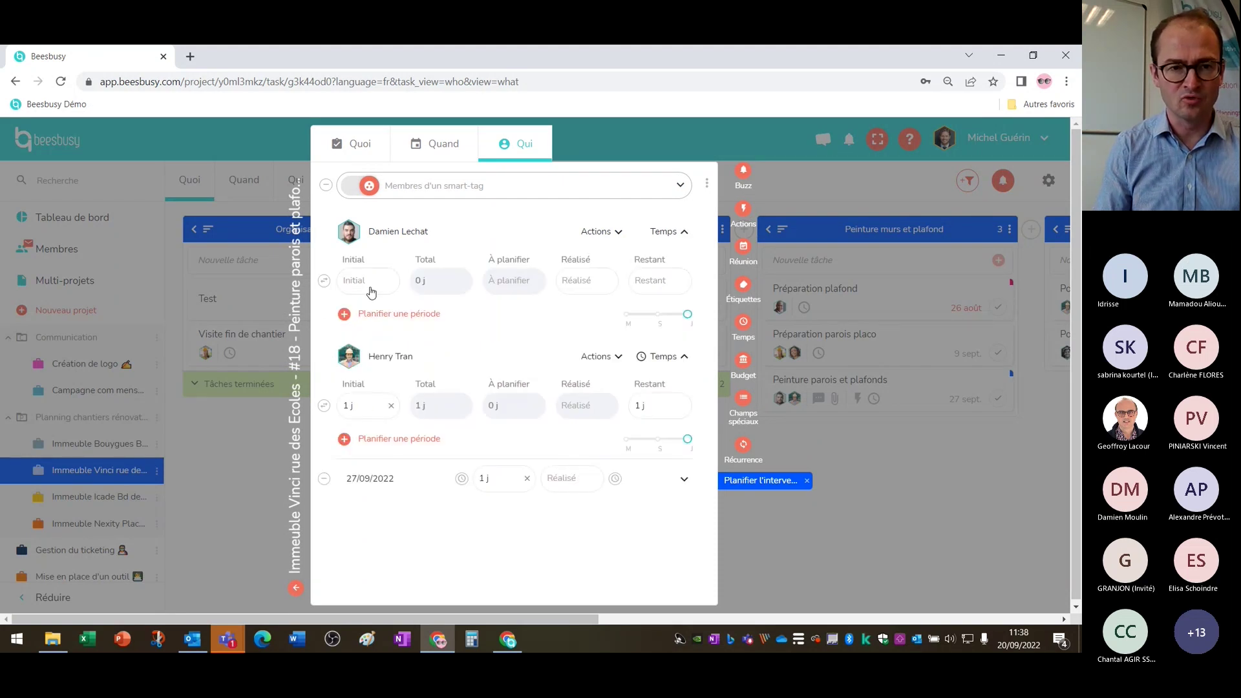
pyautogui.click(324, 281)
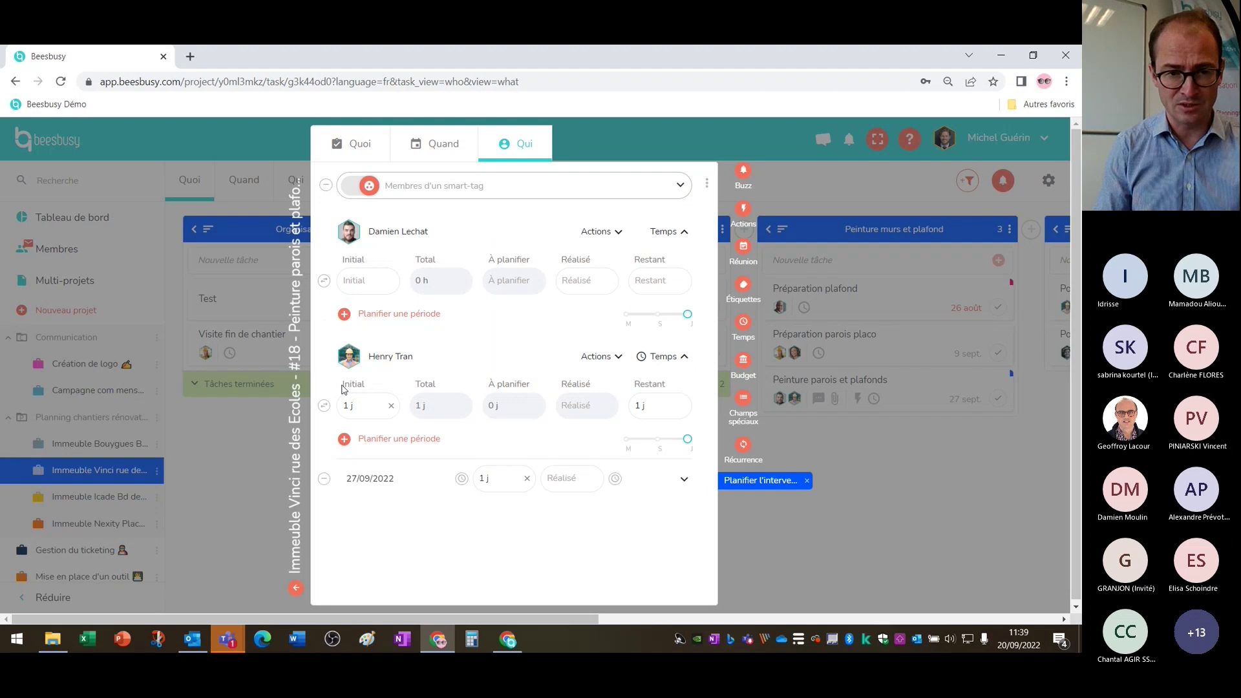
pyautogui.click(377, 285)
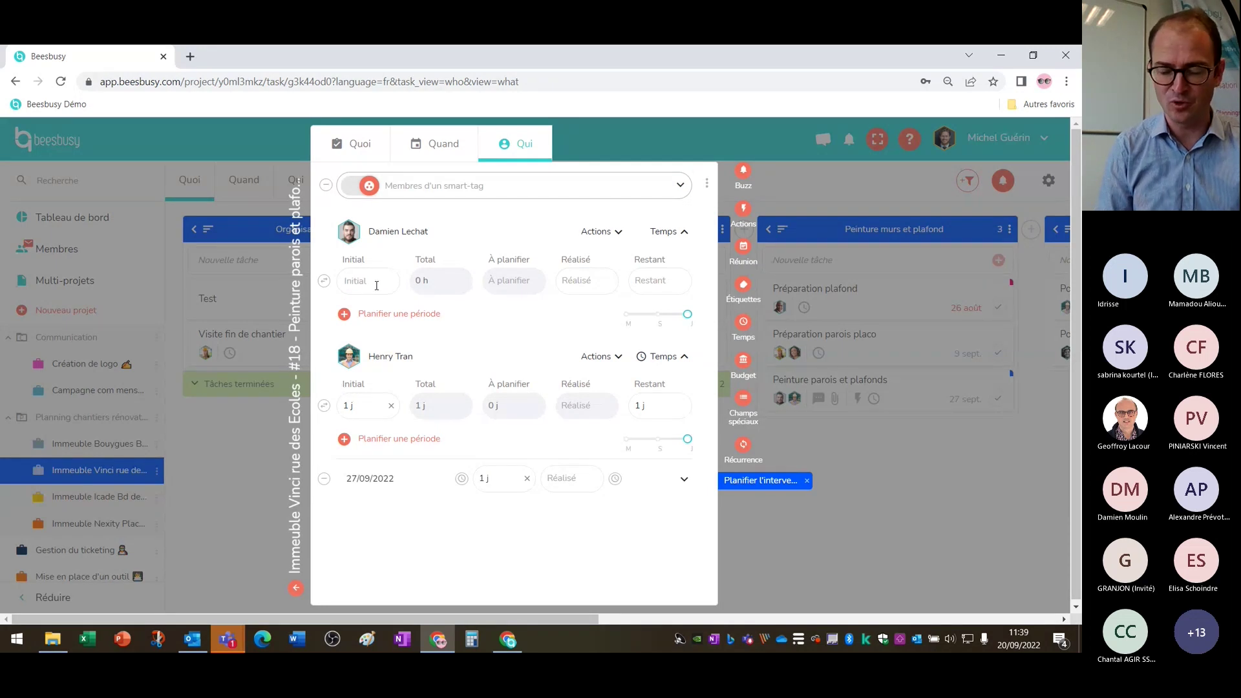
pyautogui.write('4 h')
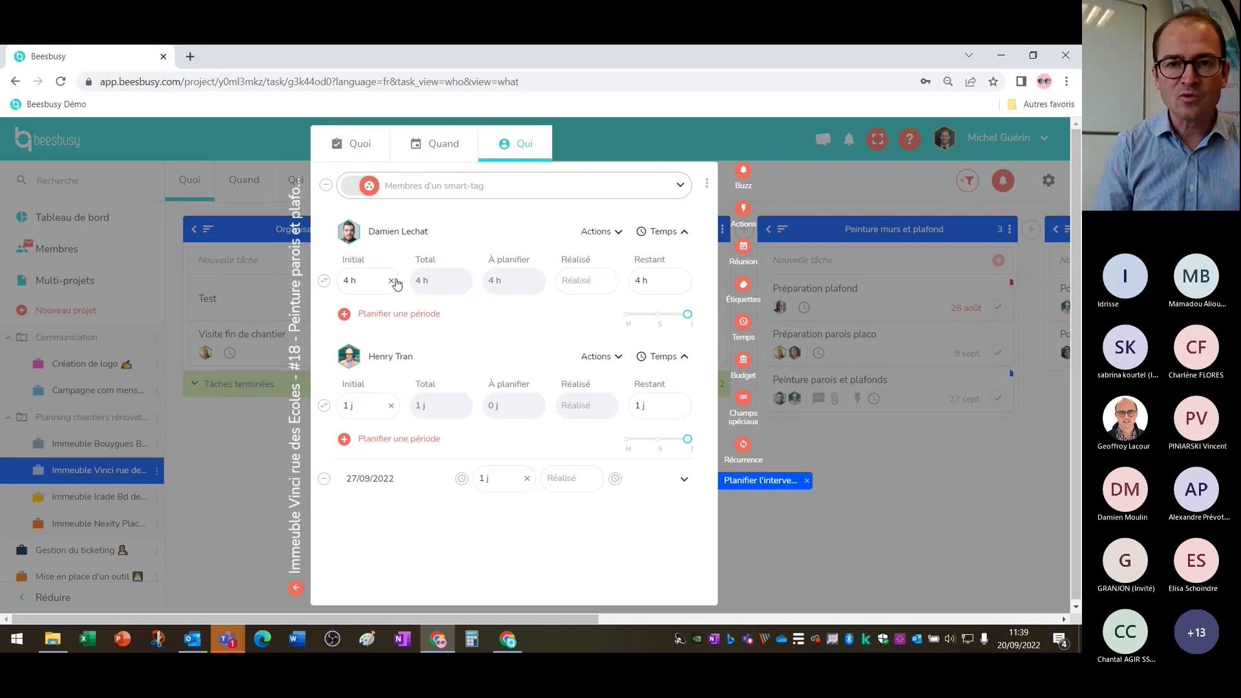
pyautogui.click(664, 232)
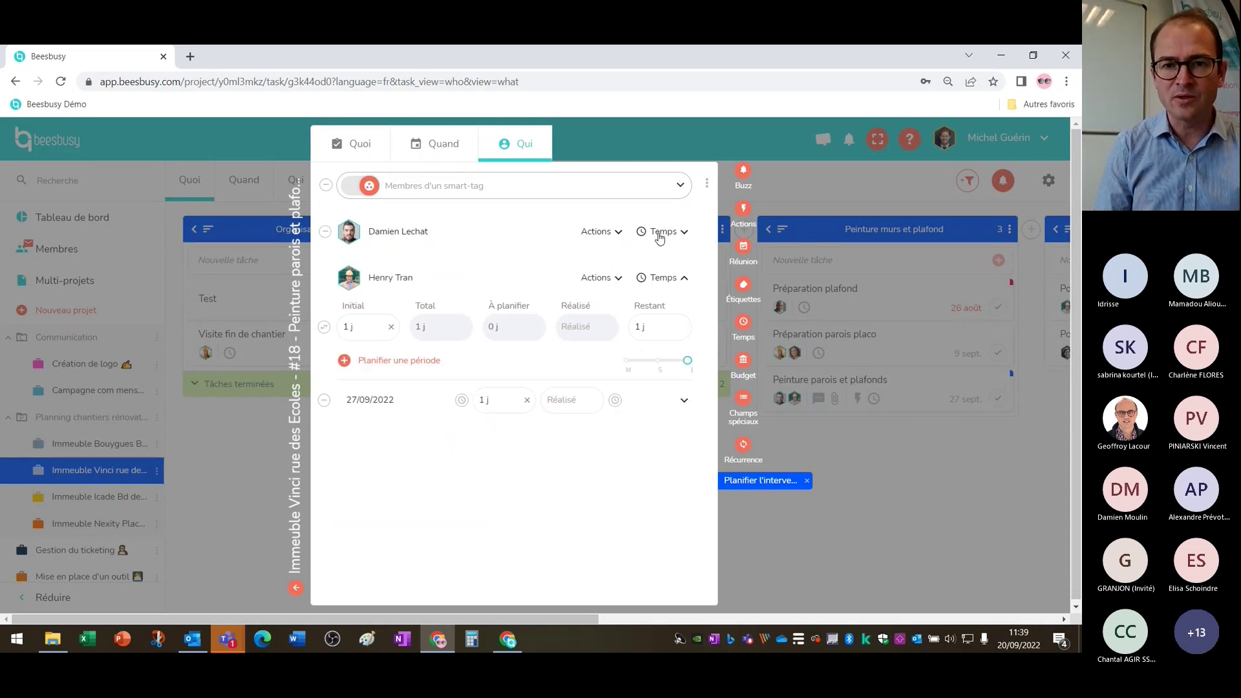
pyautogui.click(664, 278)
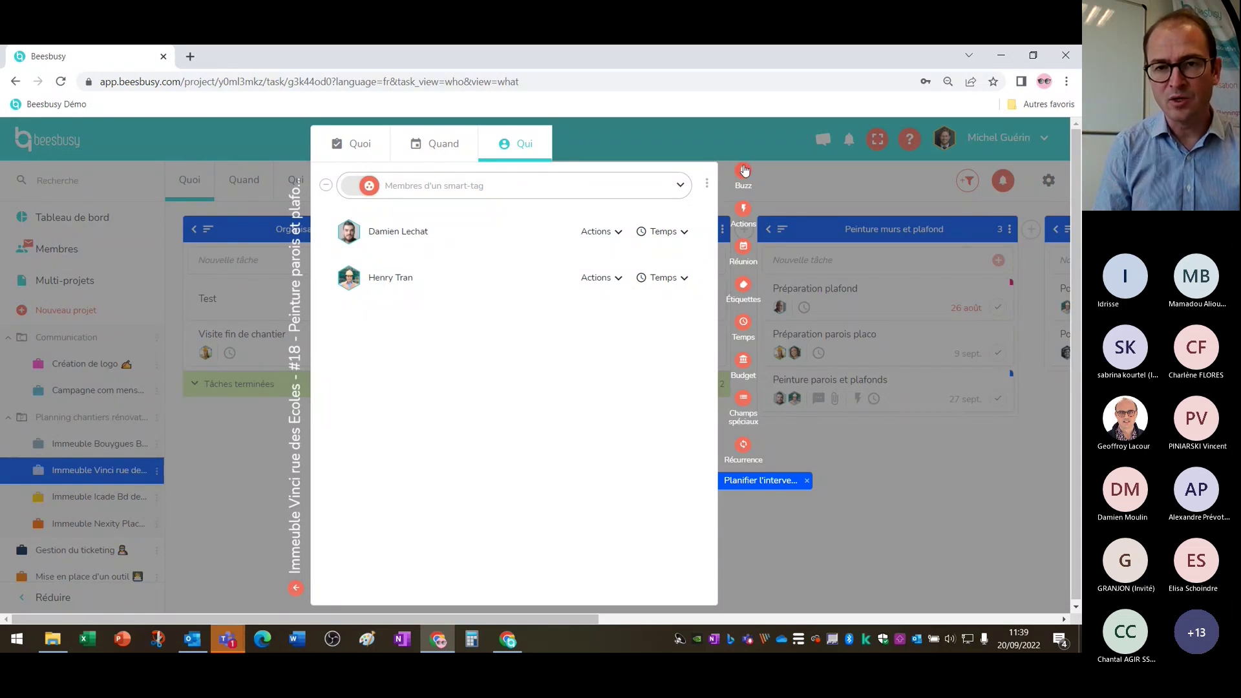
# Start a Buzz for the task, add one more member to the recipients and remove the first assignee from them.
pyautogui.click(744, 172)
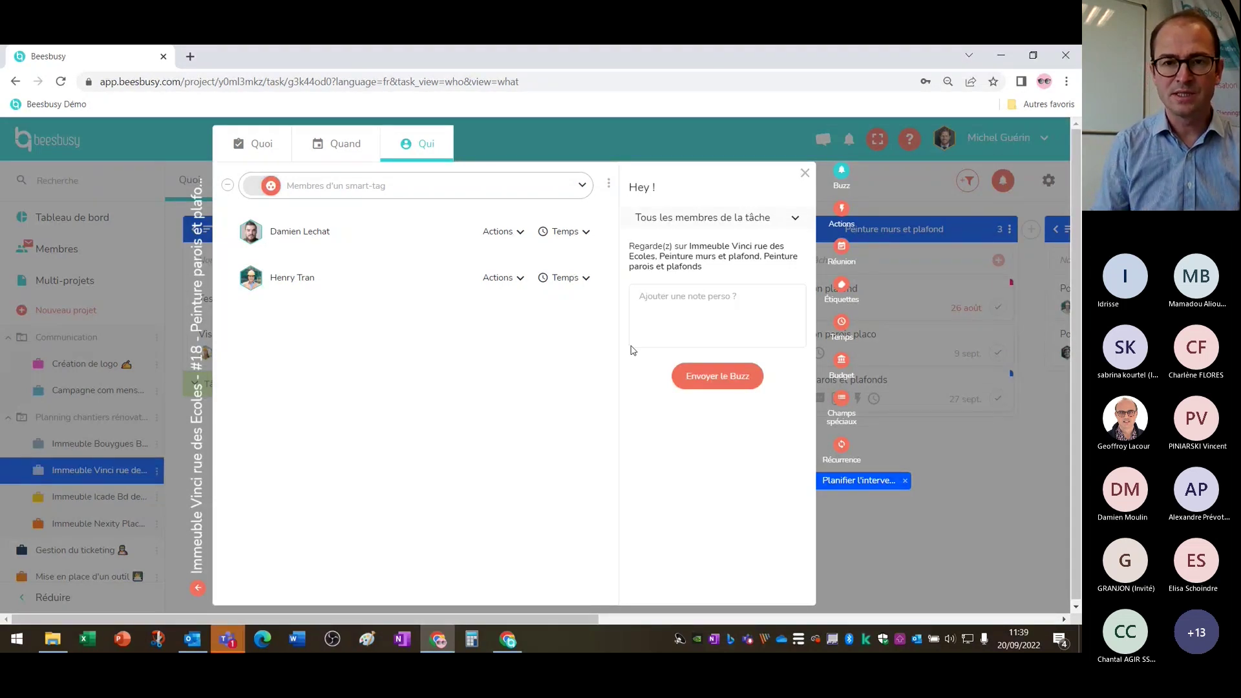
pyautogui.click(705, 221)
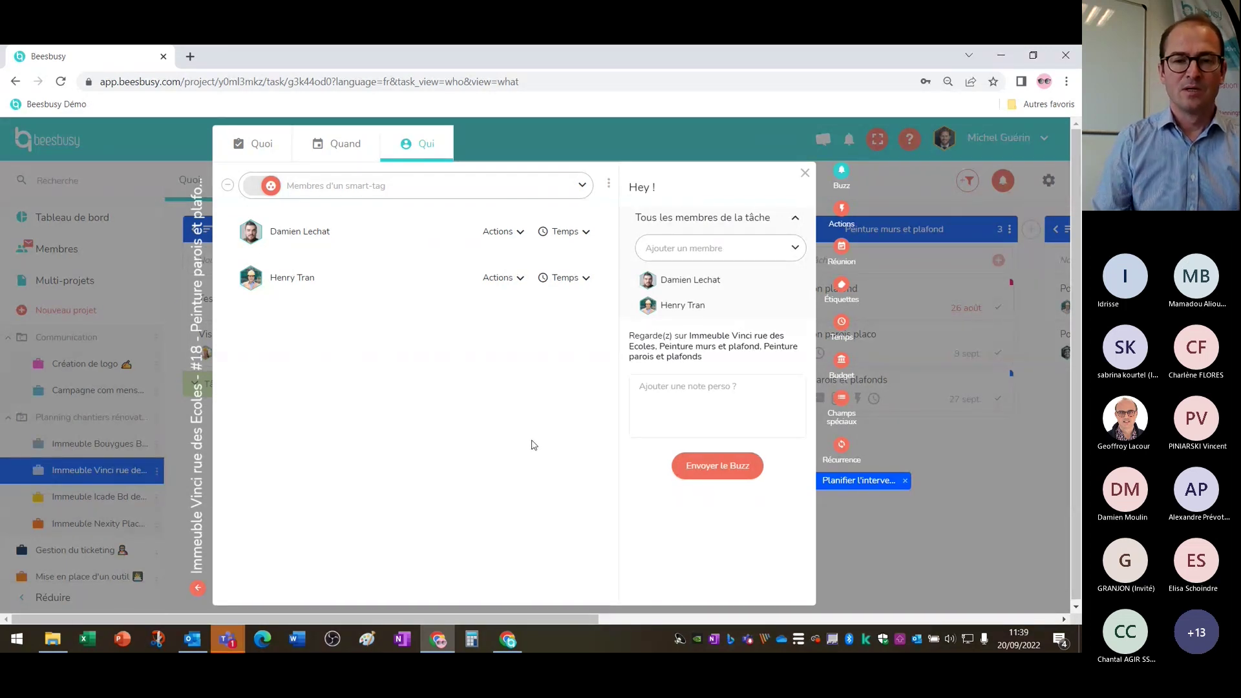
pyautogui.click(734, 258)
pyautogui.click(716, 281)
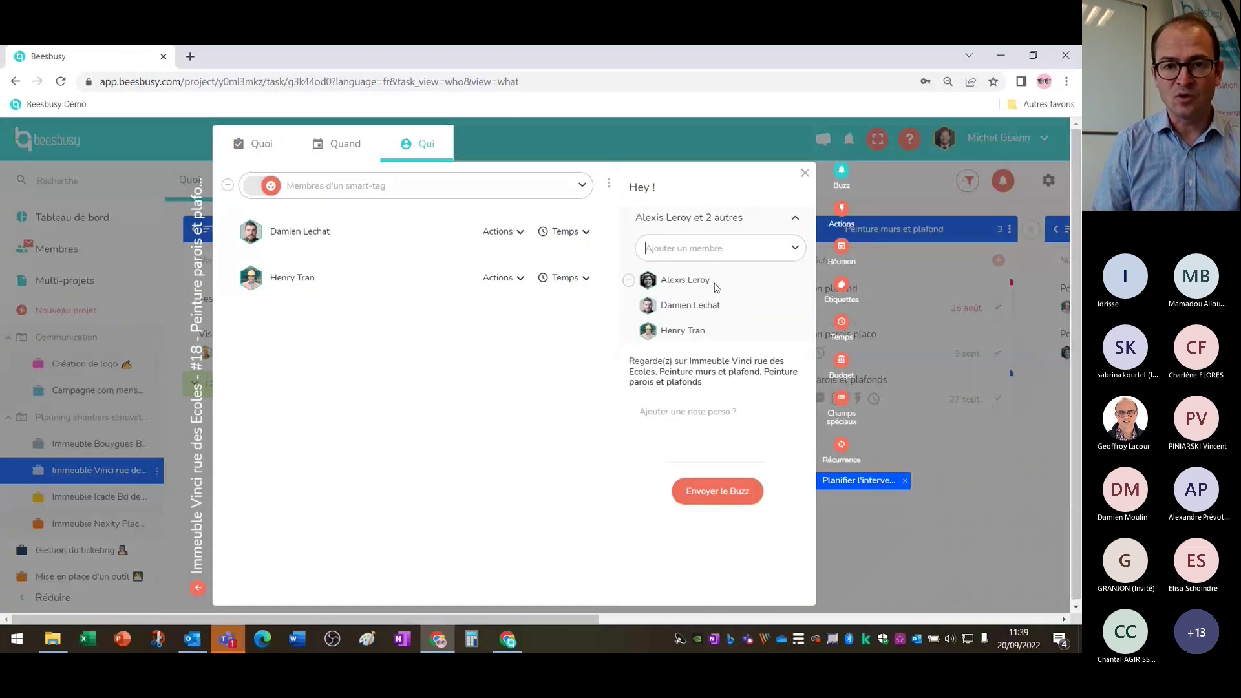
pyautogui.click(630, 306)
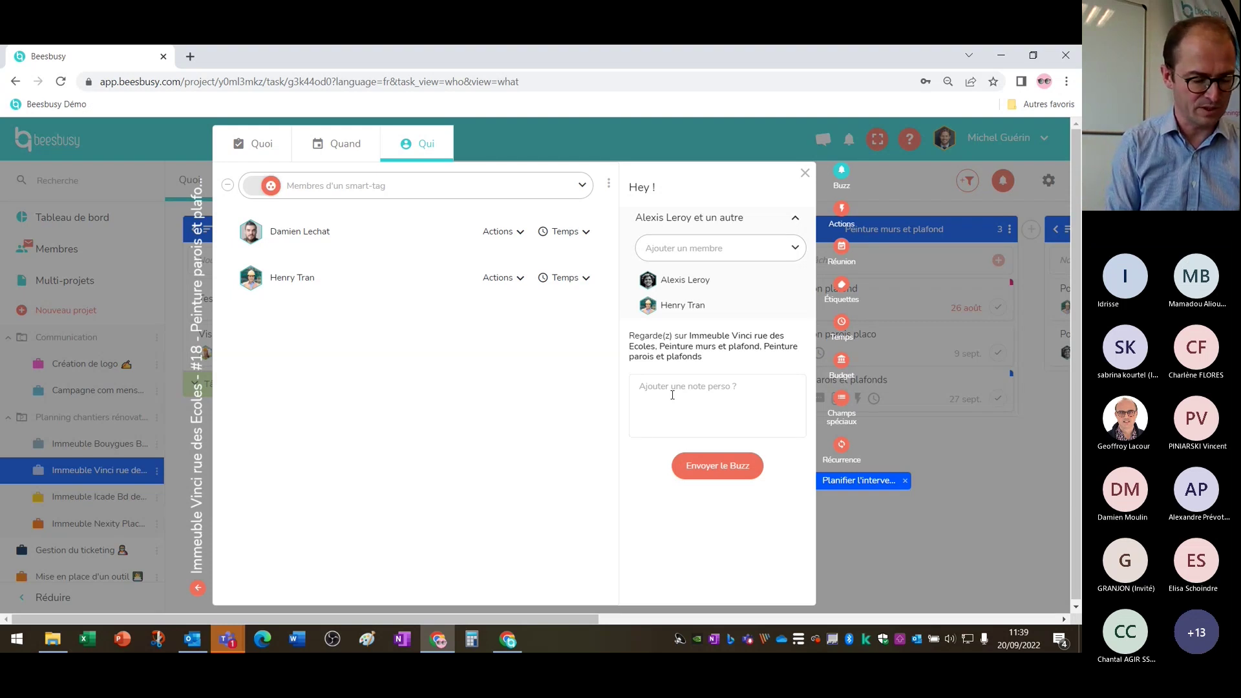
# Add the personal note "J'ai ajouté une pj" to the Buzz and send it.
pyautogui.click(672, 395)
pyautogui.write("J'ai ajouté")
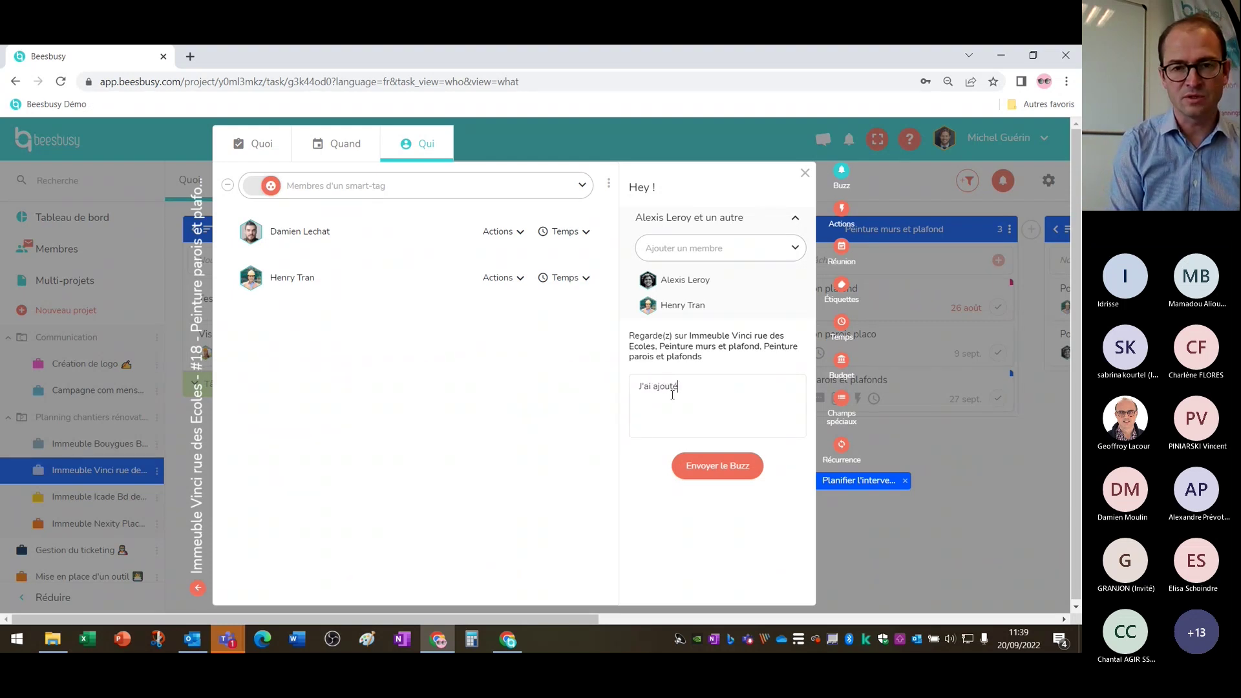
pyautogui.write(' une pj')
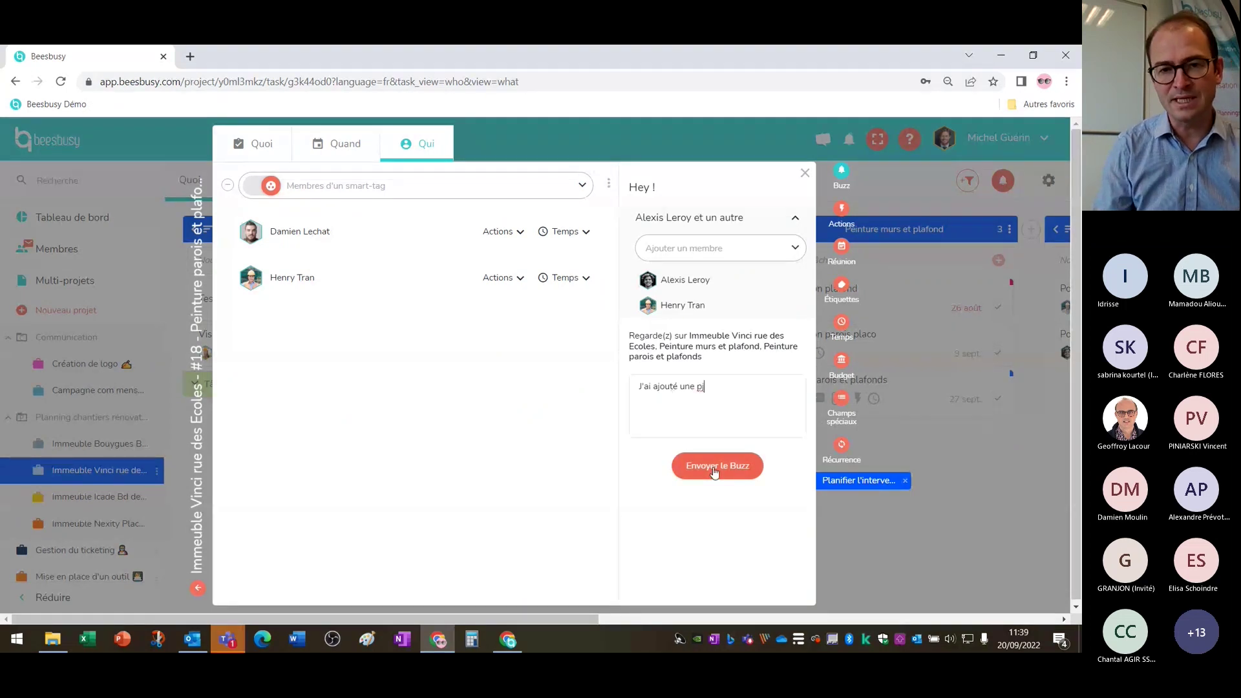
pyautogui.click(715, 474)
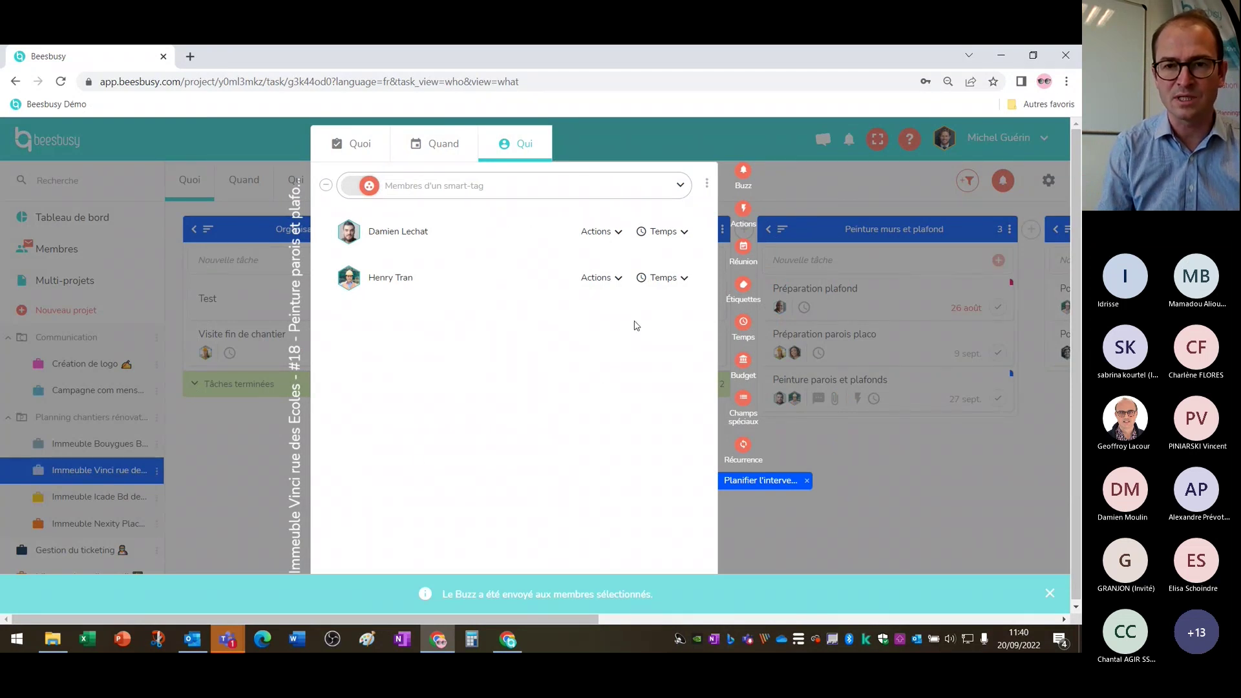
# Assign the task's action "Acheter manches pour rouleaux" to the second assignee.
pyautogui.click(745, 212)
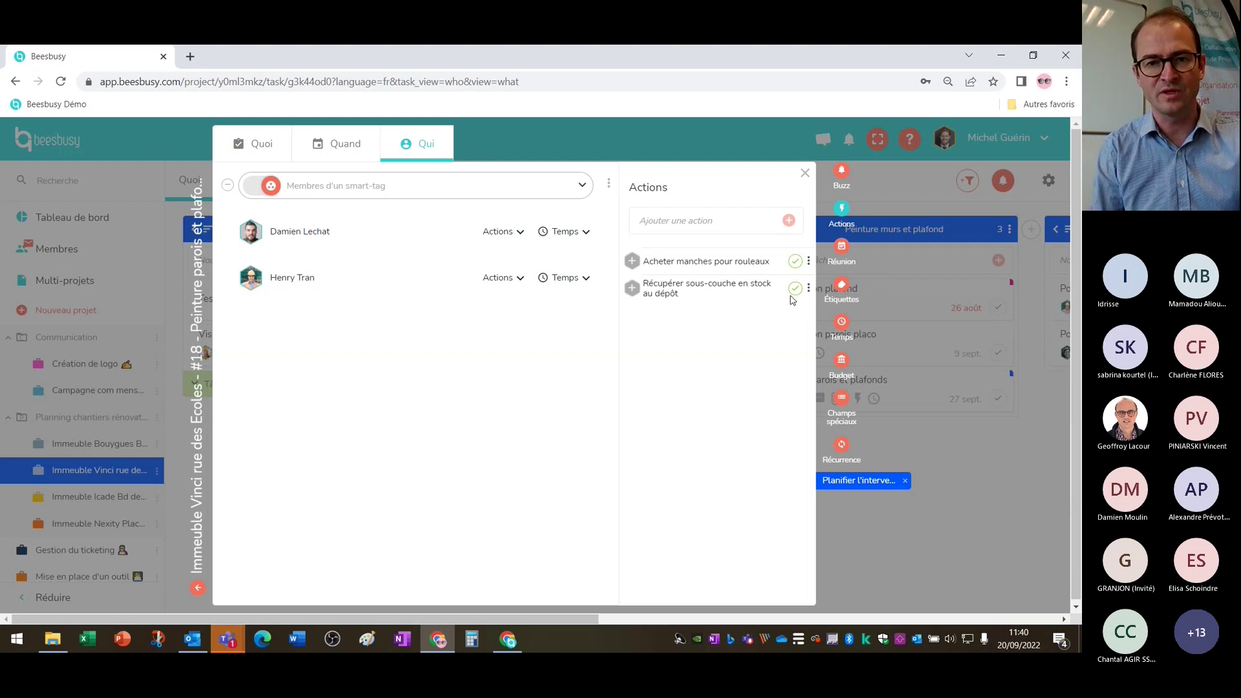
pyautogui.click(631, 262)
pyautogui.click(686, 265)
pyautogui.click(673, 374)
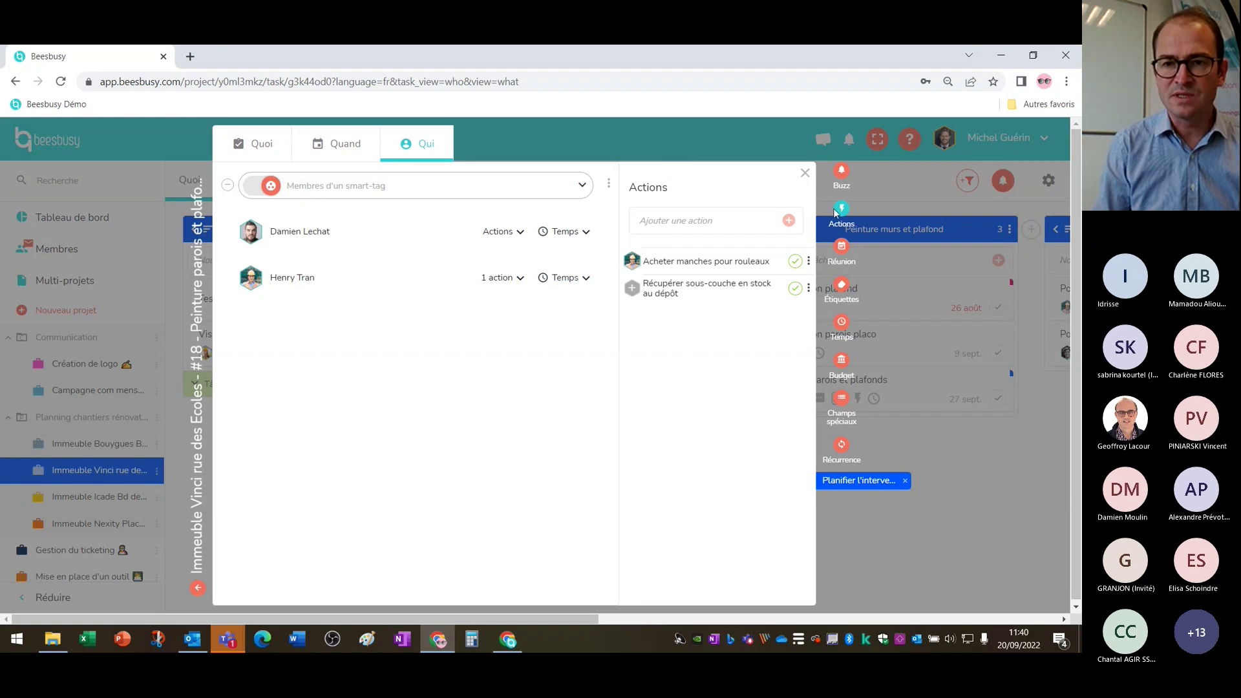
# Review the task's labels, then compare its overall time summary with both assignees' time details.
pyautogui.click(841, 287)
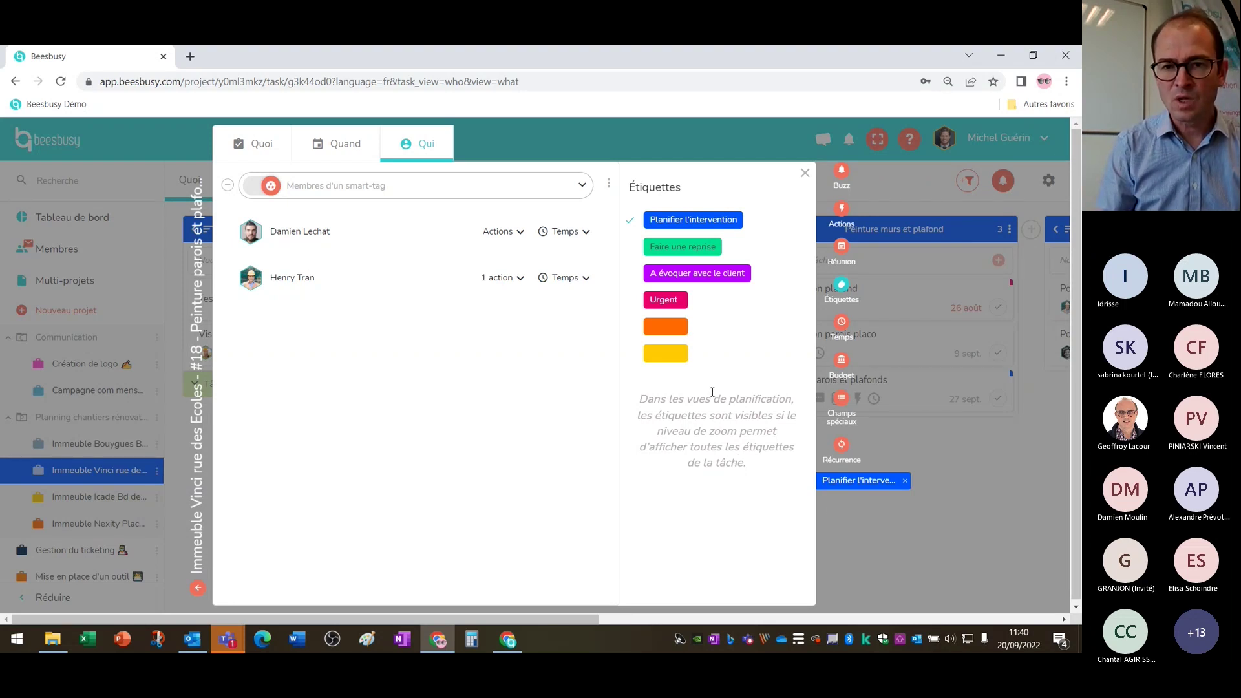
pyautogui.click(847, 328)
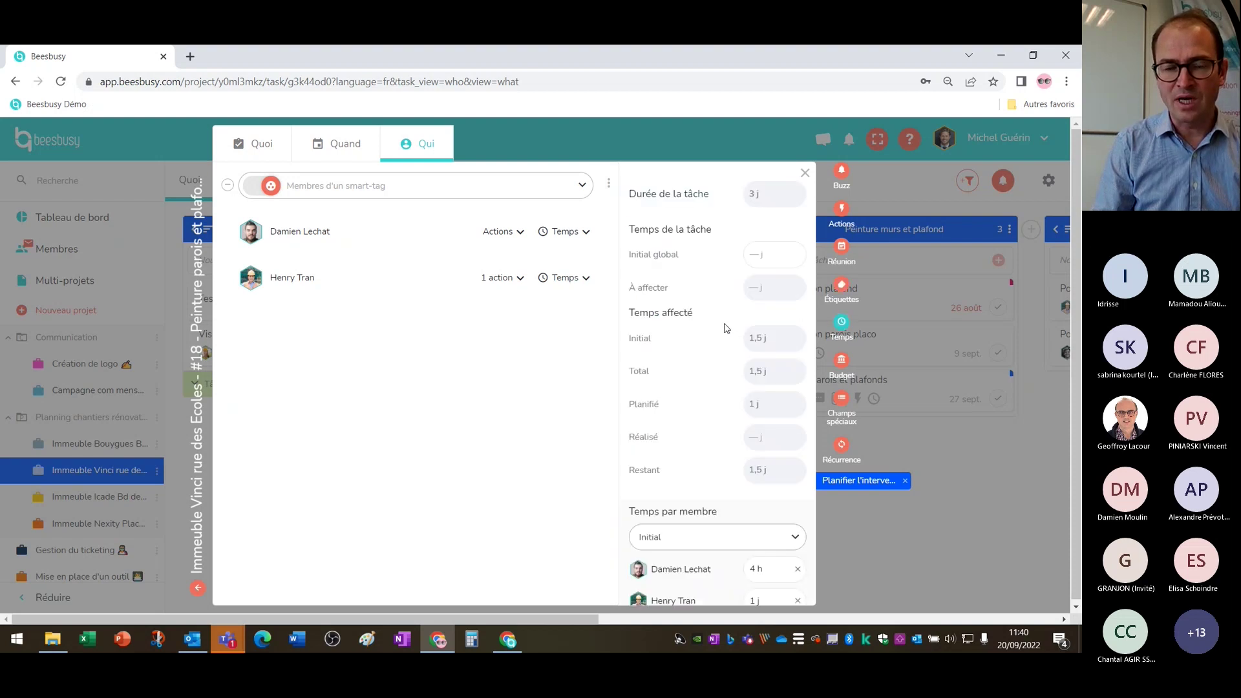
pyautogui.click(570, 277)
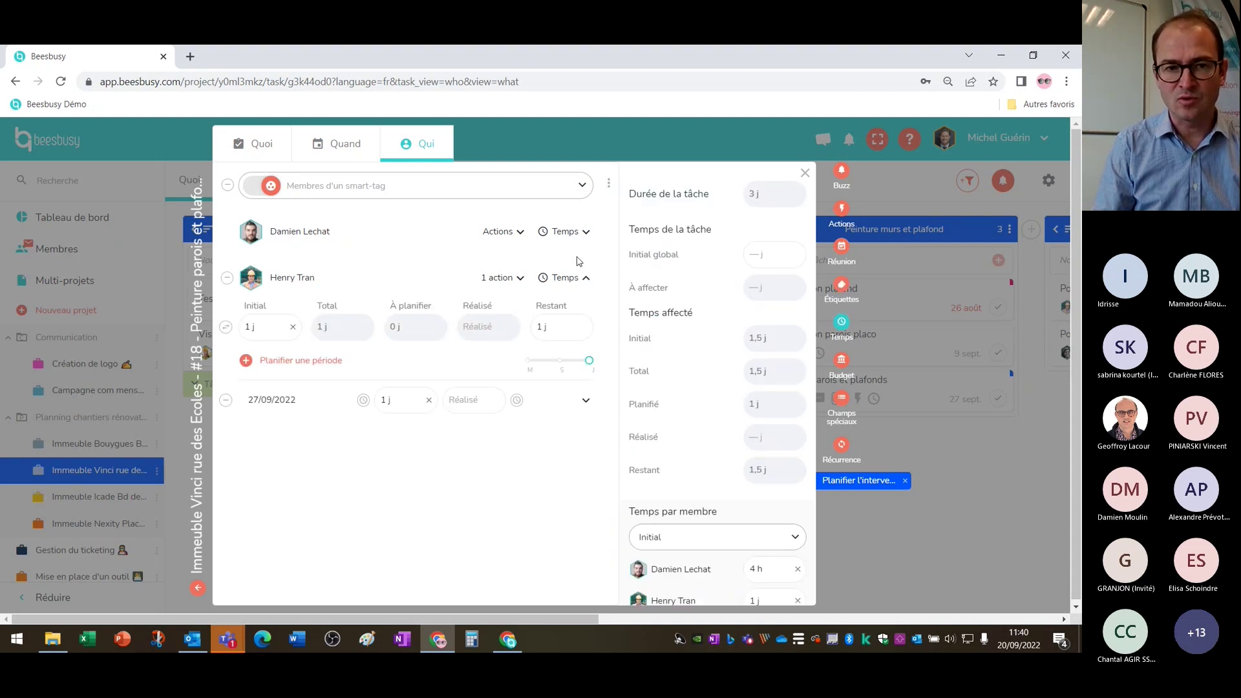
pyautogui.click(579, 232)
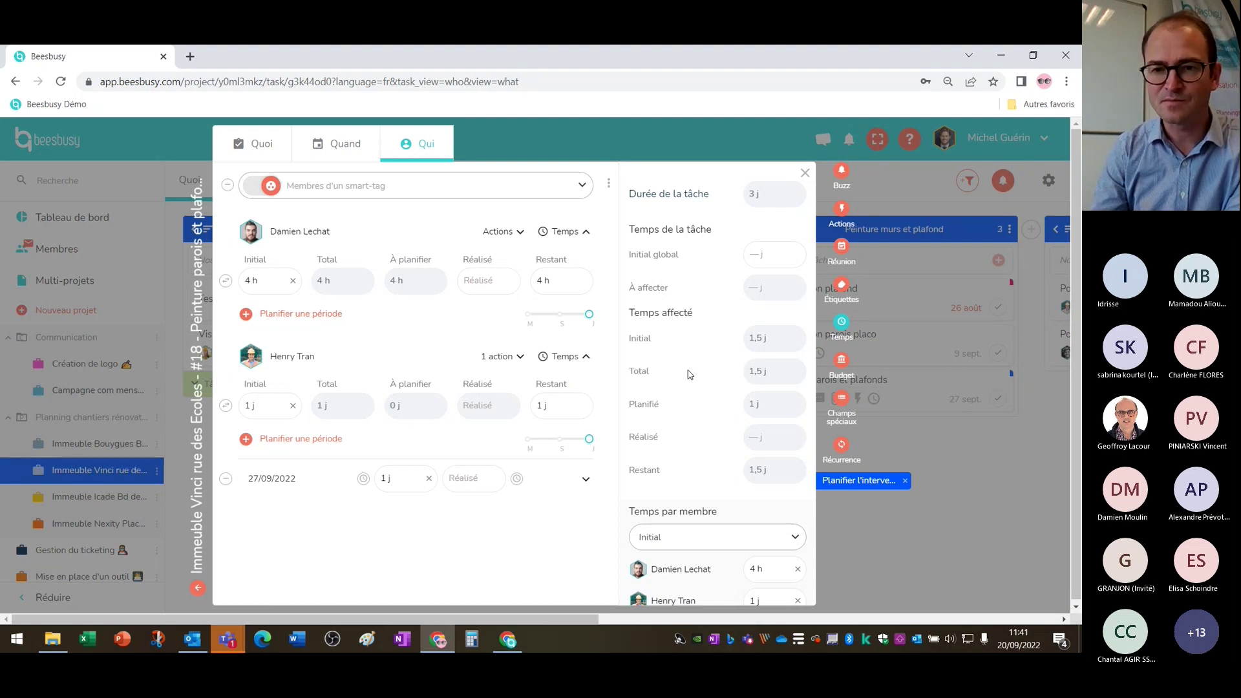
# In the task's special fields, try Oui for A facturer, clear it, enable Facturer instead, and close the task.
pyautogui.click(841, 398)
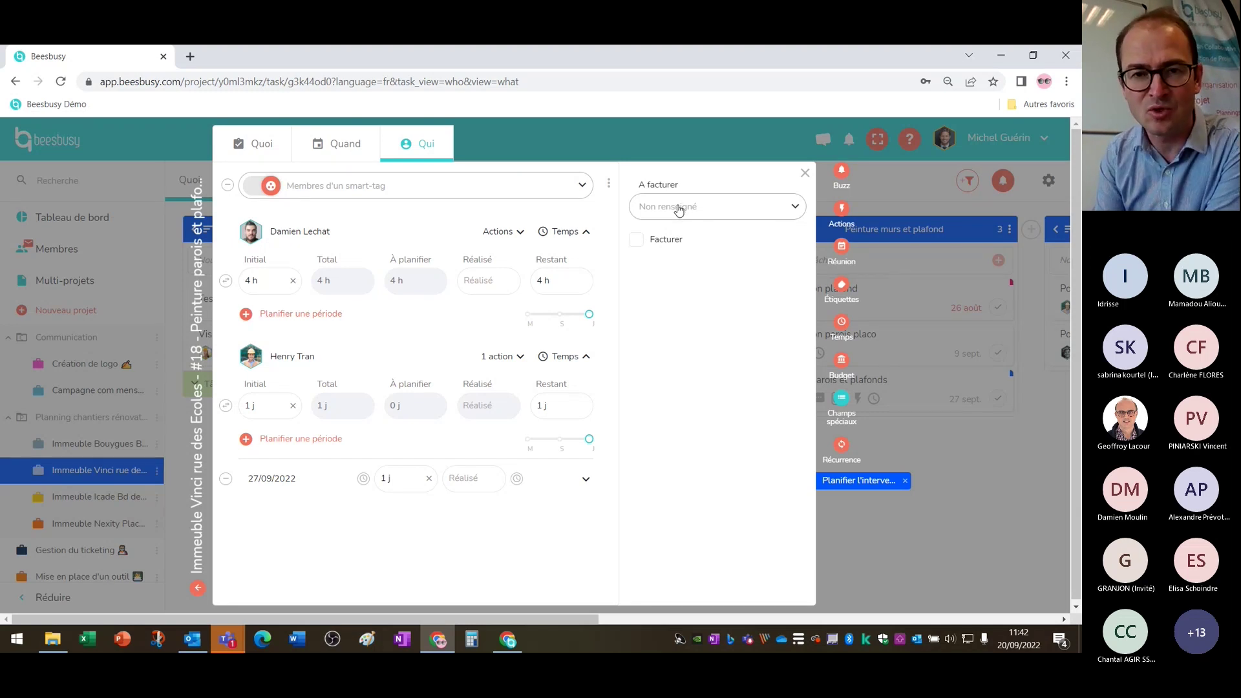
pyautogui.click(739, 213)
pyautogui.click(725, 249)
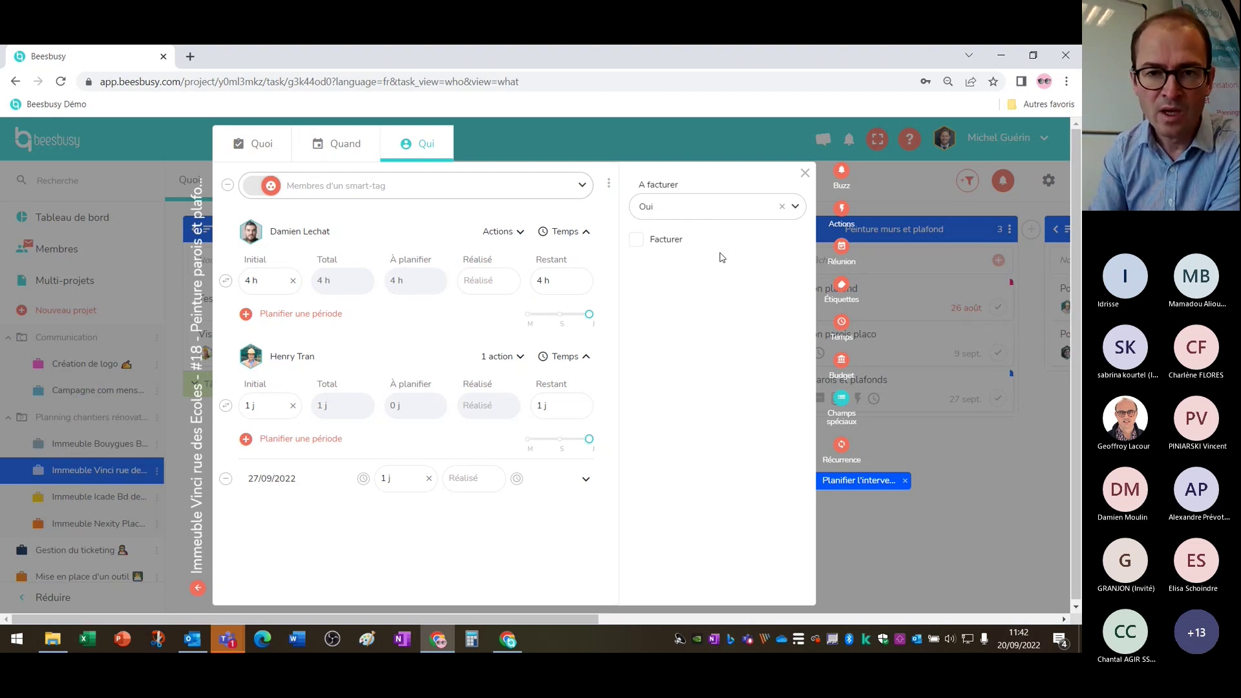
pyautogui.click(783, 207)
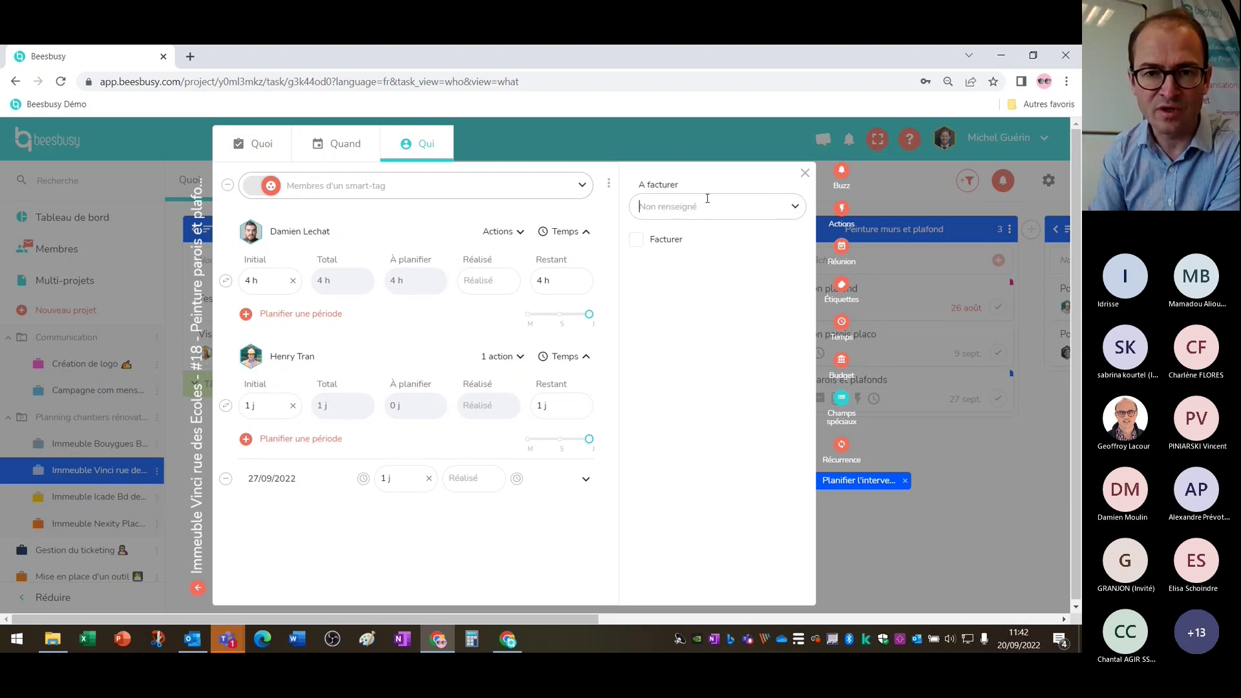
pyautogui.click(635, 243)
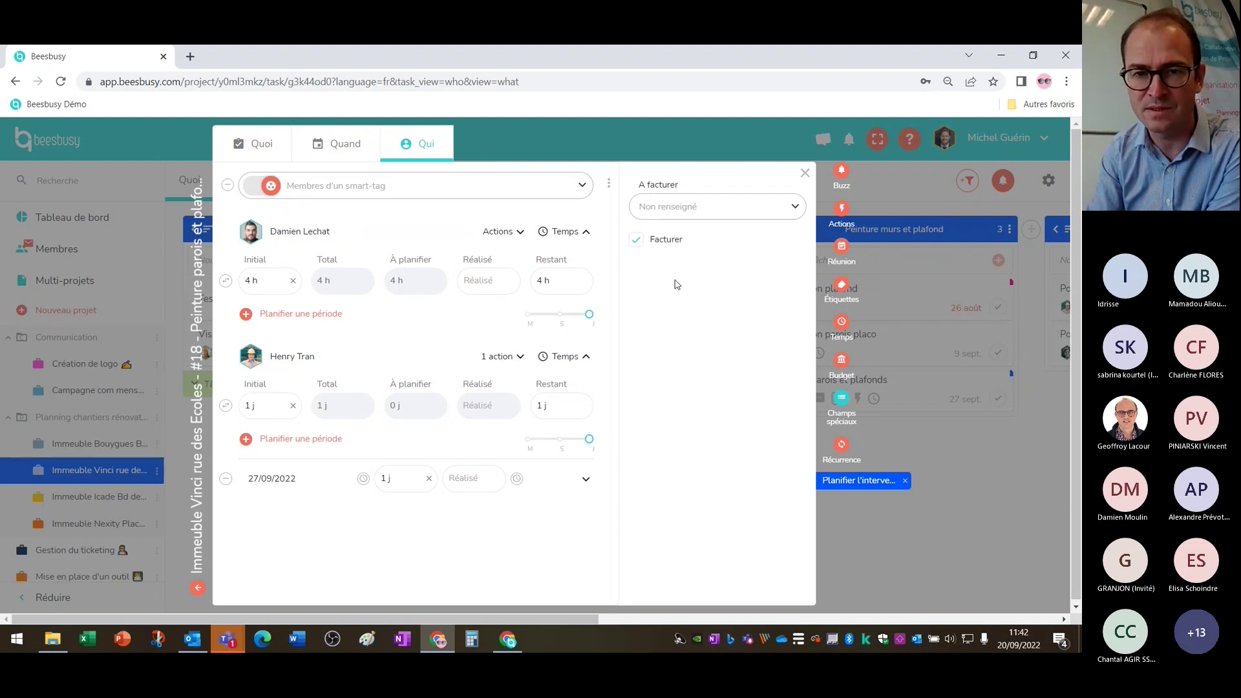
pyautogui.click(898, 440)
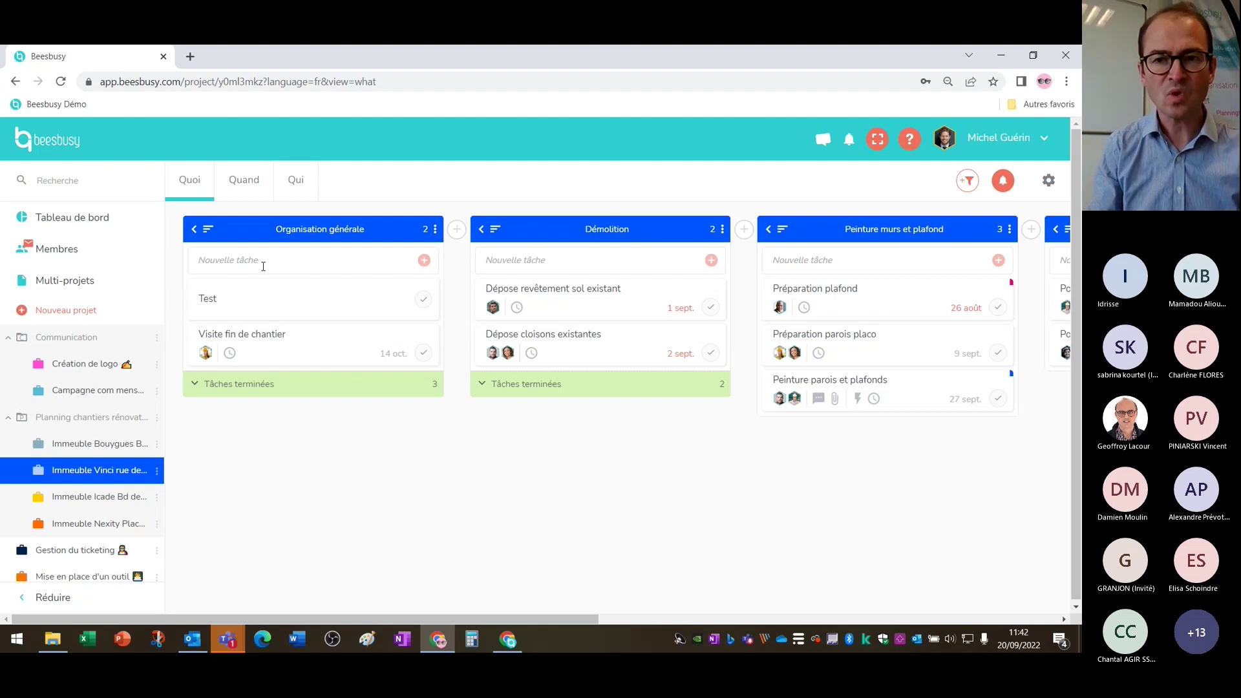
# Show the project's Quand schedule and try to move the Réunion de planification task to a different date.
pyautogui.click(250, 189)
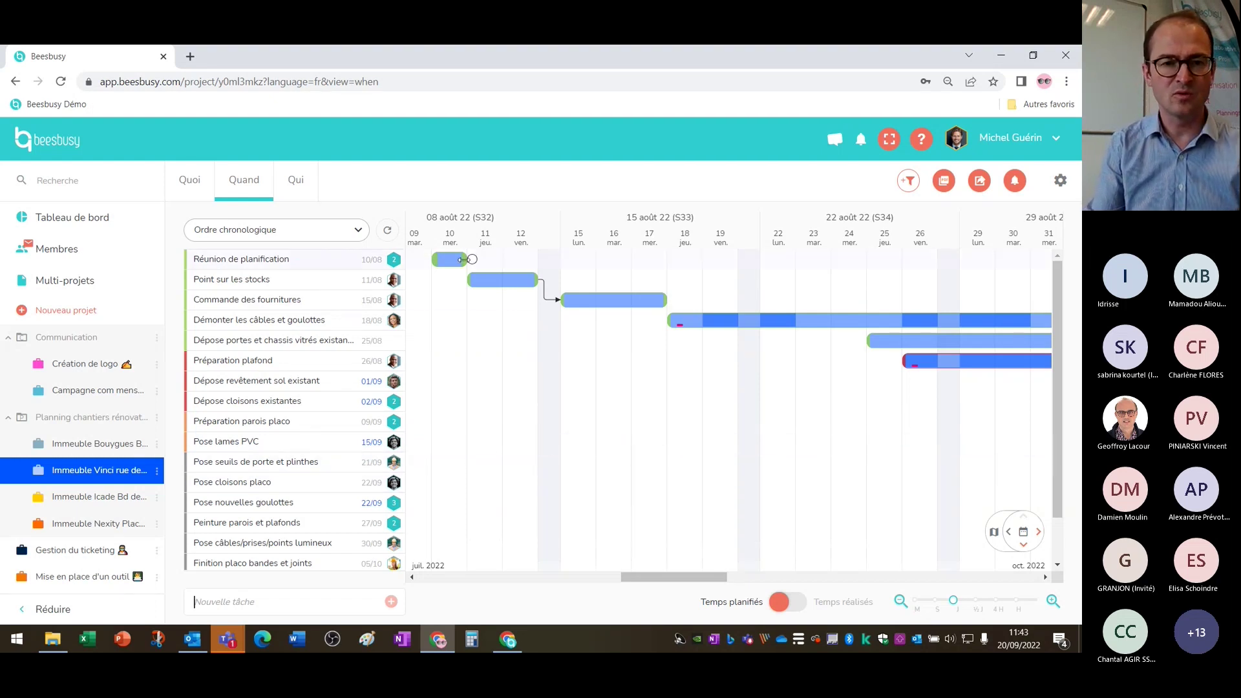
pyautogui.moveTo(448, 259); pyautogui.dragTo(572, 269)
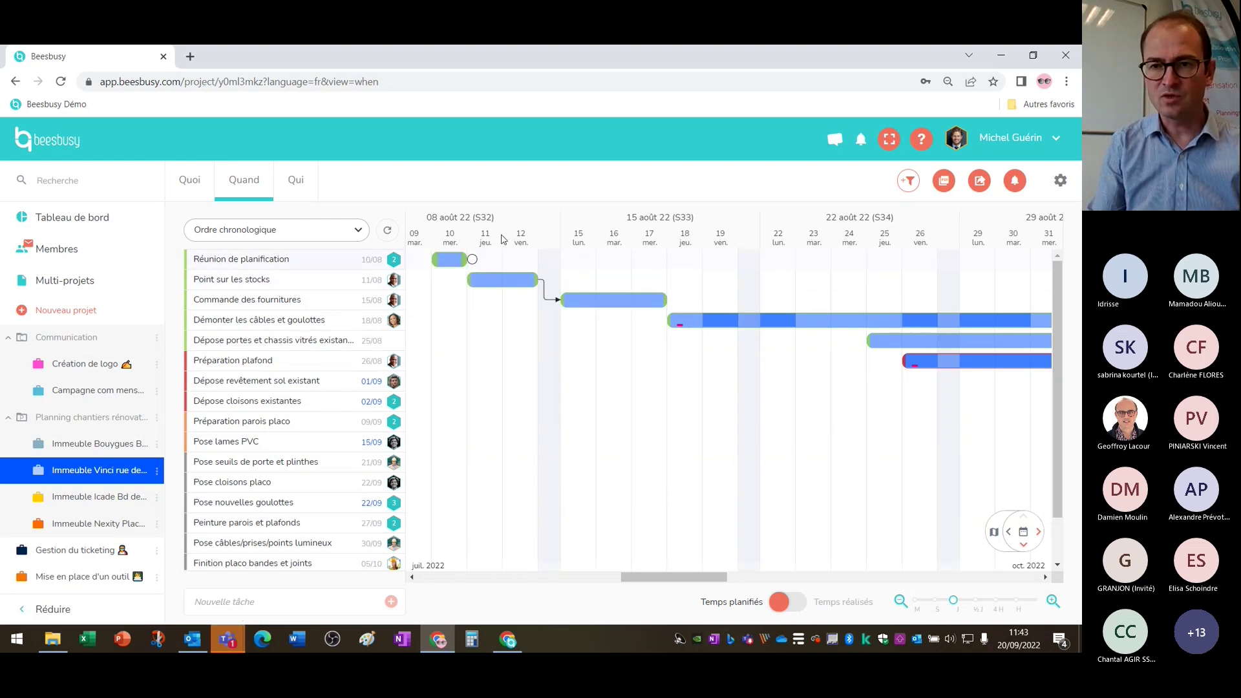
# Display the schedule in full screen and examine the August task bars from Réunion de planification to Commande des fournitures, including their dependency link.
pyautogui.click(889, 139)
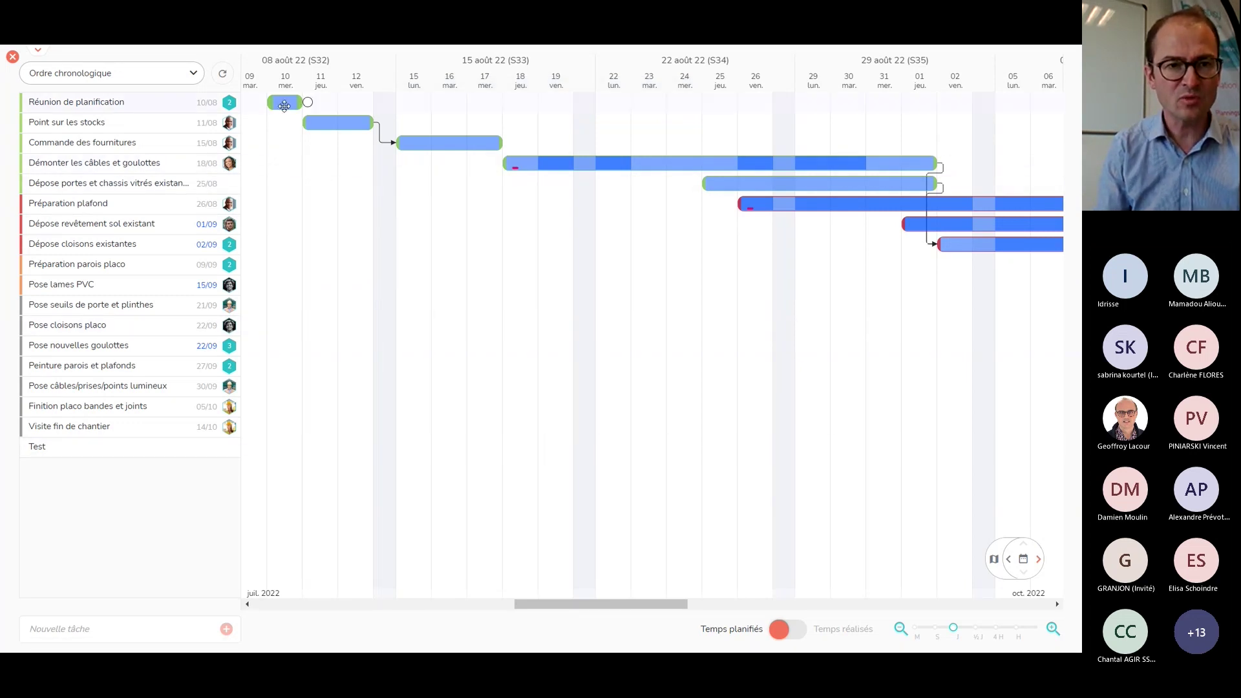
pyautogui.moveTo(295, 103)
pyautogui.moveTo(295, 103)
pyautogui.mouseDown()
pyautogui.moveTo(361, 104)
pyautogui.moveTo(299, 106)
pyautogui.mouseUp()
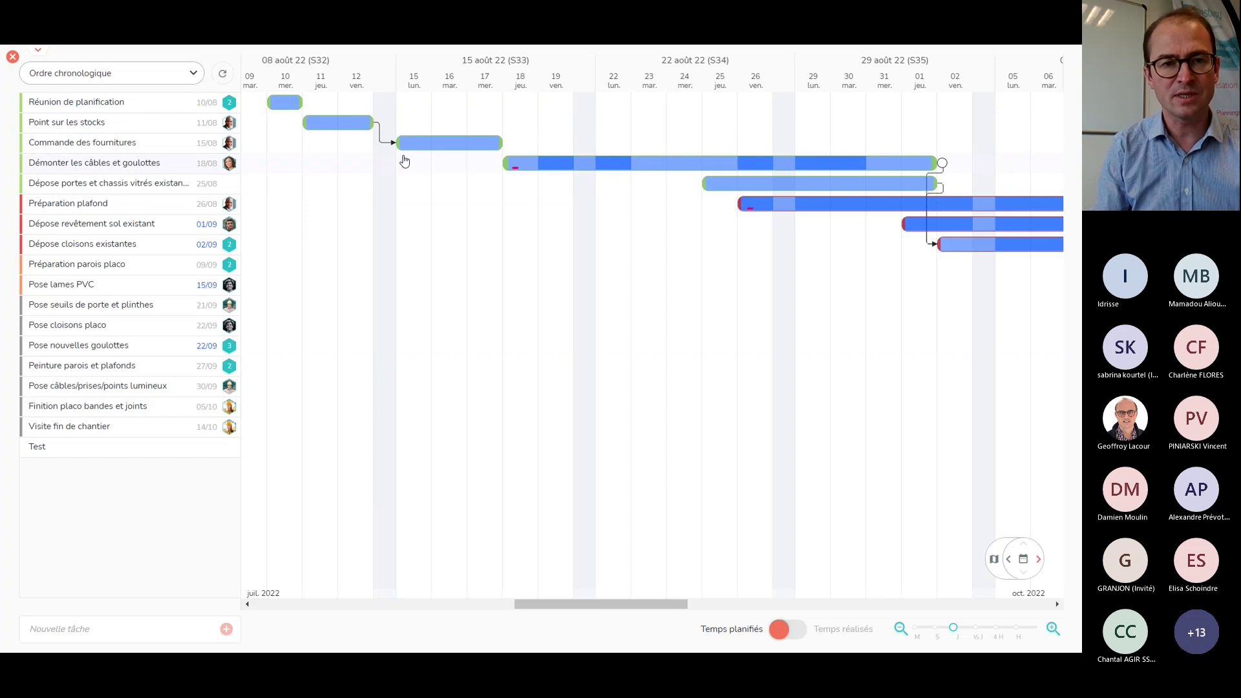
pyautogui.moveTo(340, 124)
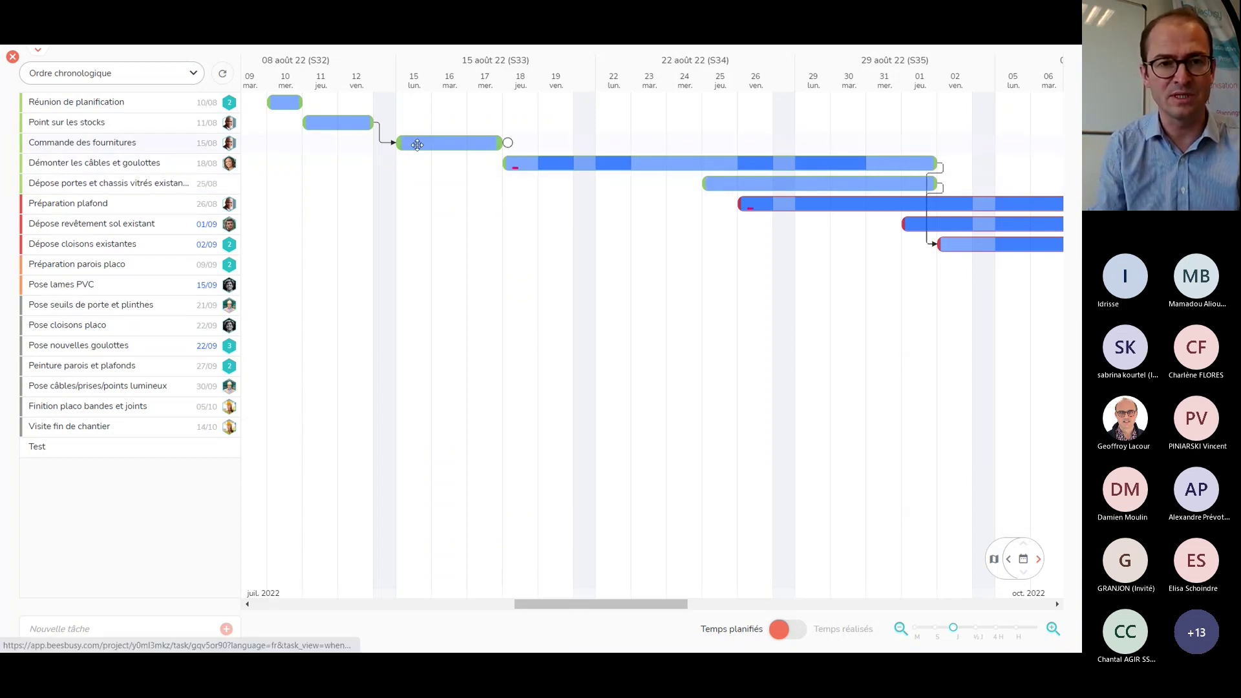
pyautogui.moveTo(358, 123); pyautogui.dragTo(465, 161)
pyautogui.moveTo(511, 146)
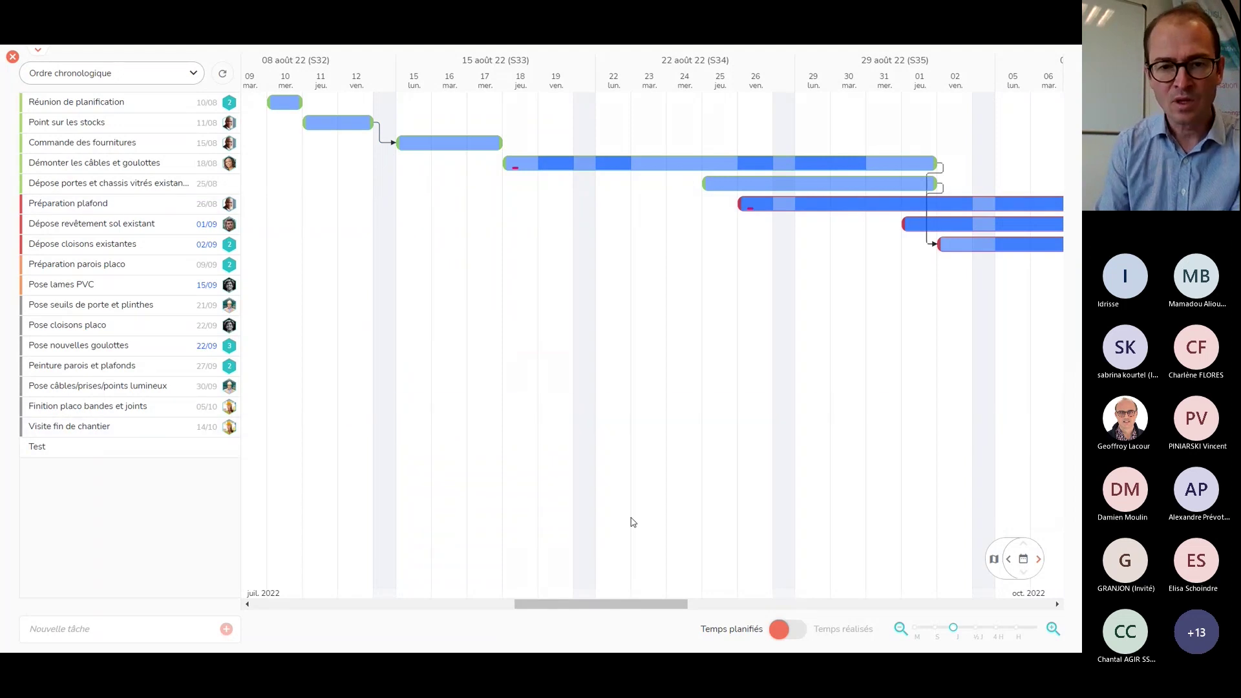
# Examine the late September and October tasks, focusing on the Pose seuils de porte et plinthes bar and its dependency link.
pyautogui.moveTo(578, 600); pyautogui.dragTo(819, 611)
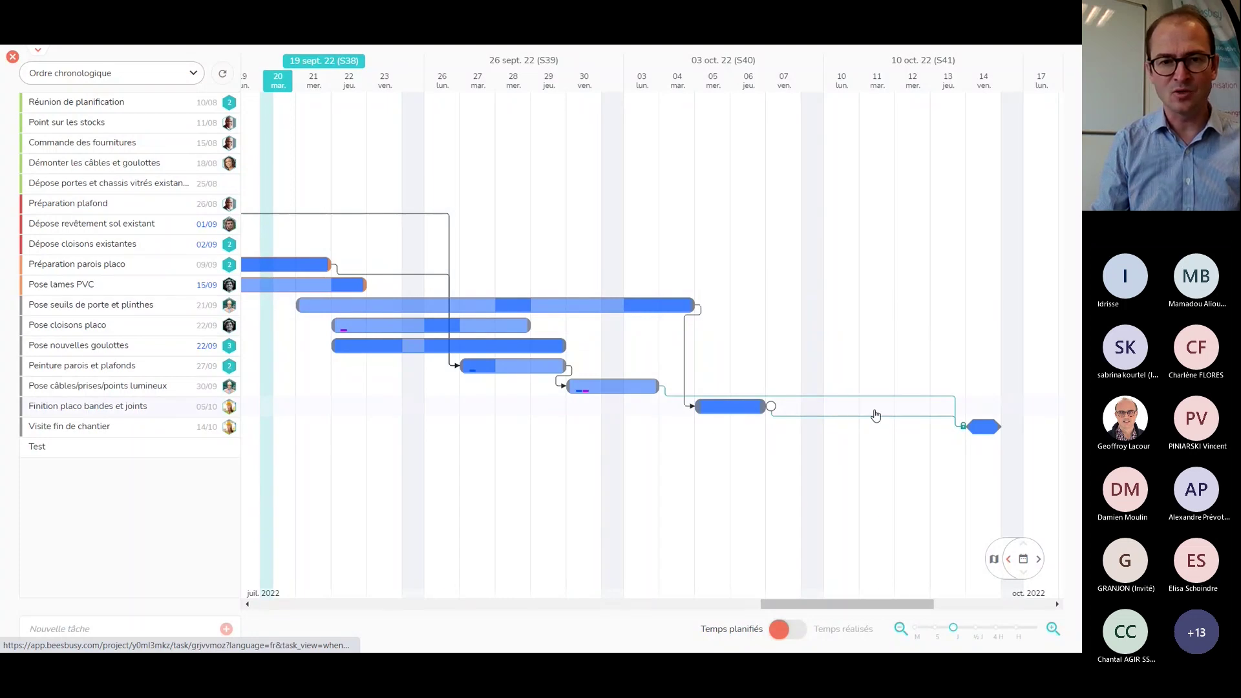
pyautogui.moveTo(570, 304)
pyautogui.moveTo(595, 304); pyautogui.dragTo(657, 310)
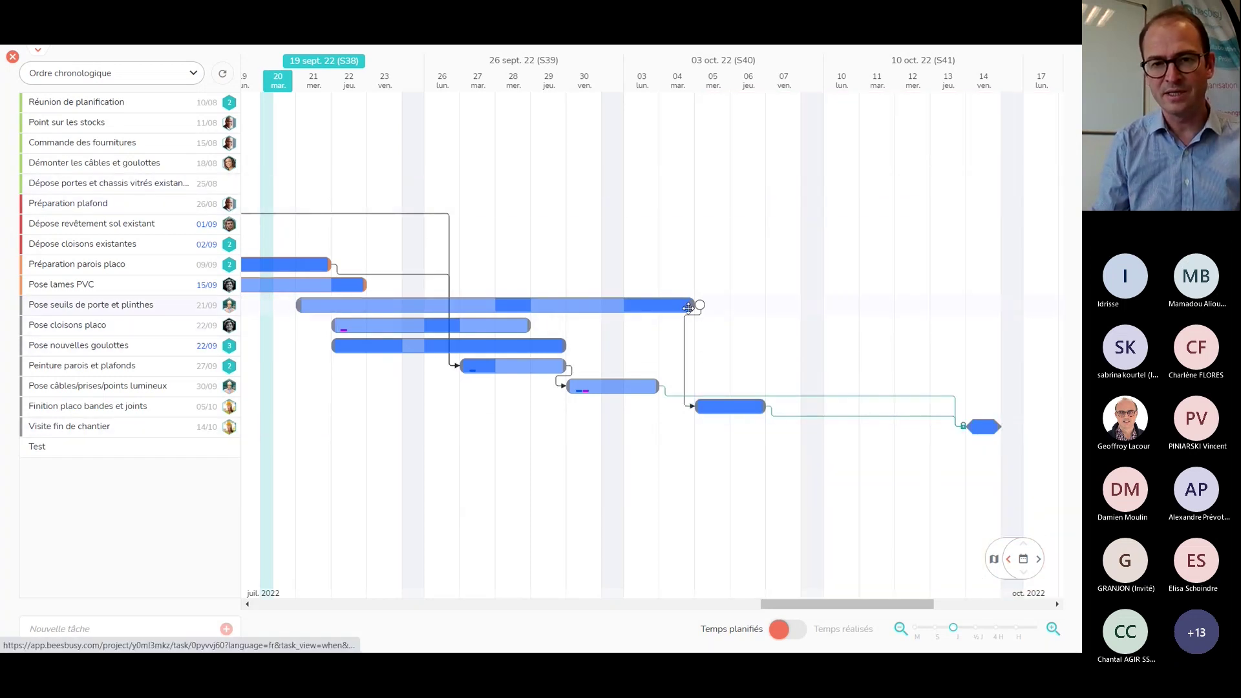
pyautogui.moveTo(671, 307)
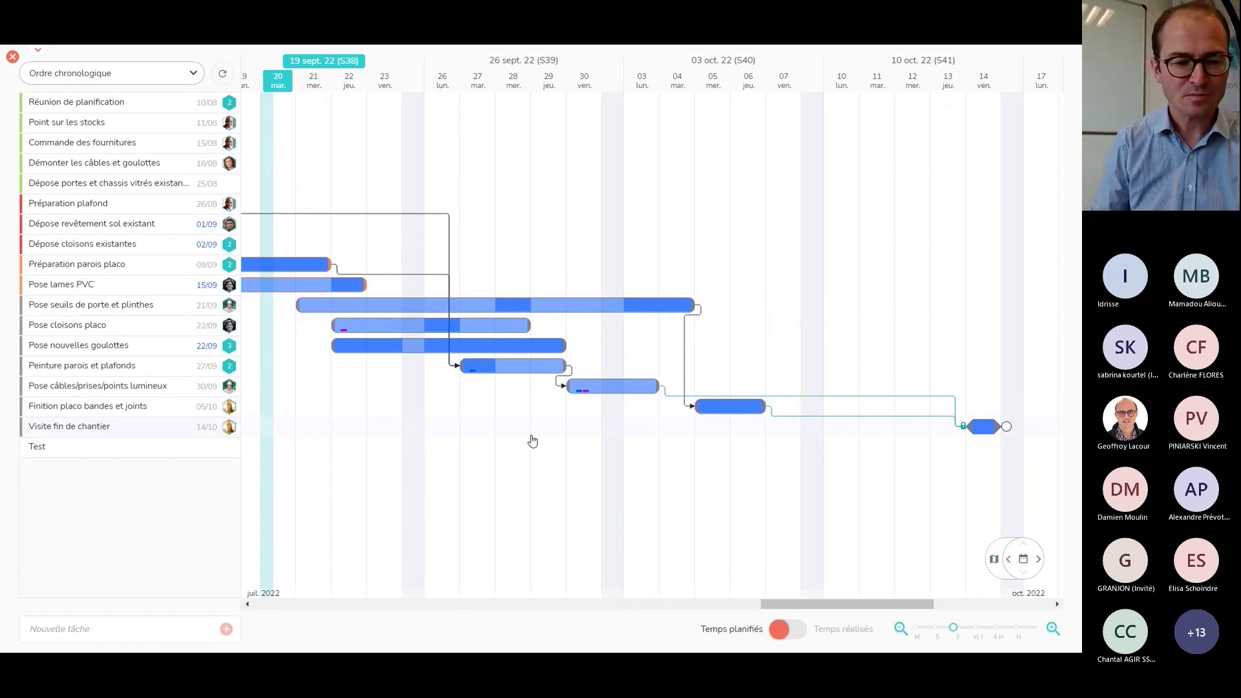
# Set the schedule's time scale to weeks (S) to show the whole project.
pyautogui.moveTo(789, 605); pyautogui.dragTo(761, 607)
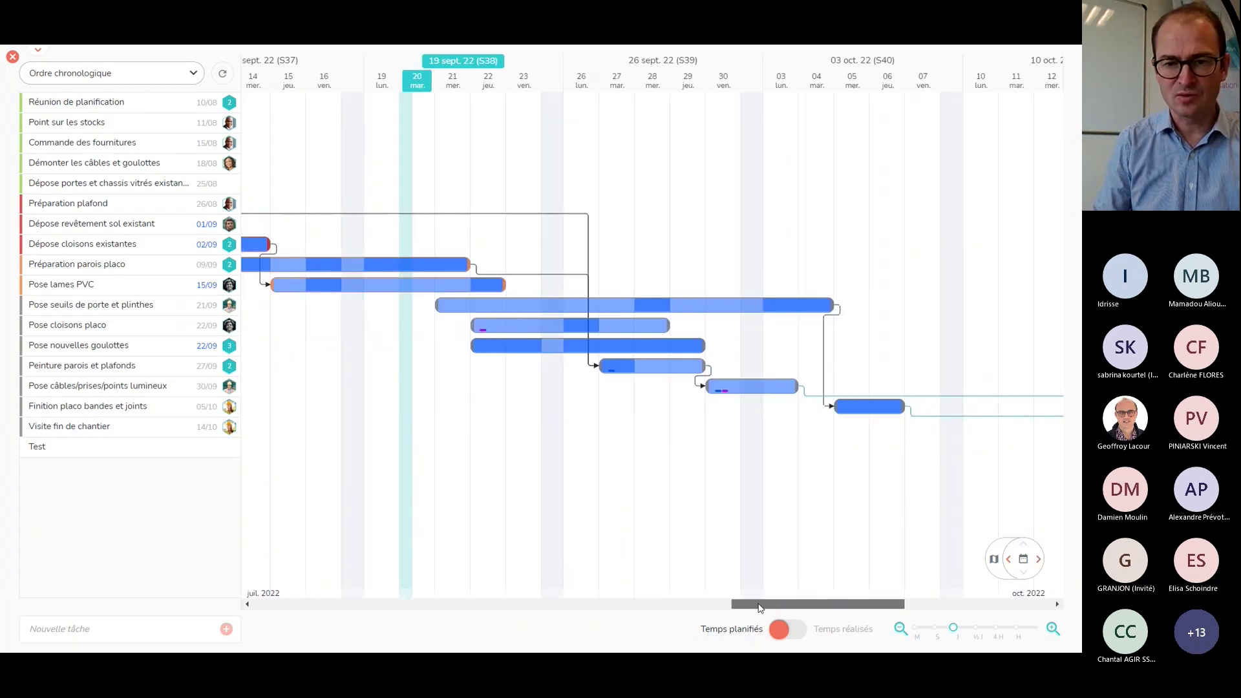
pyautogui.click(937, 628)
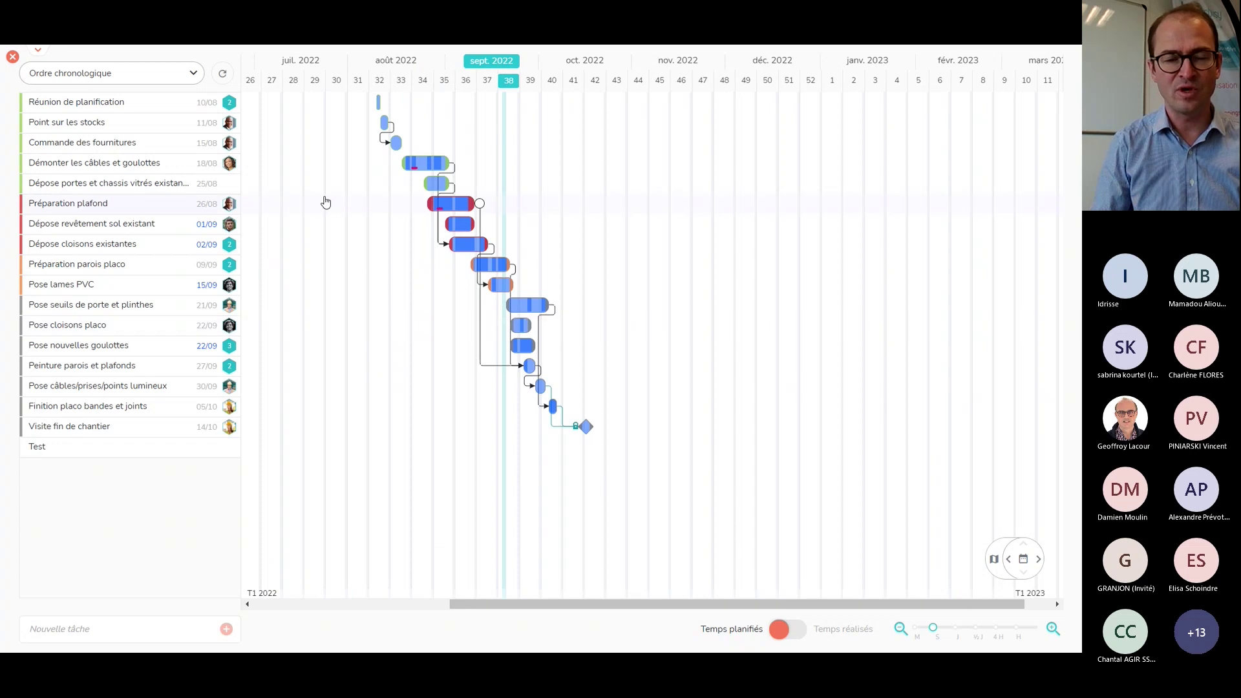